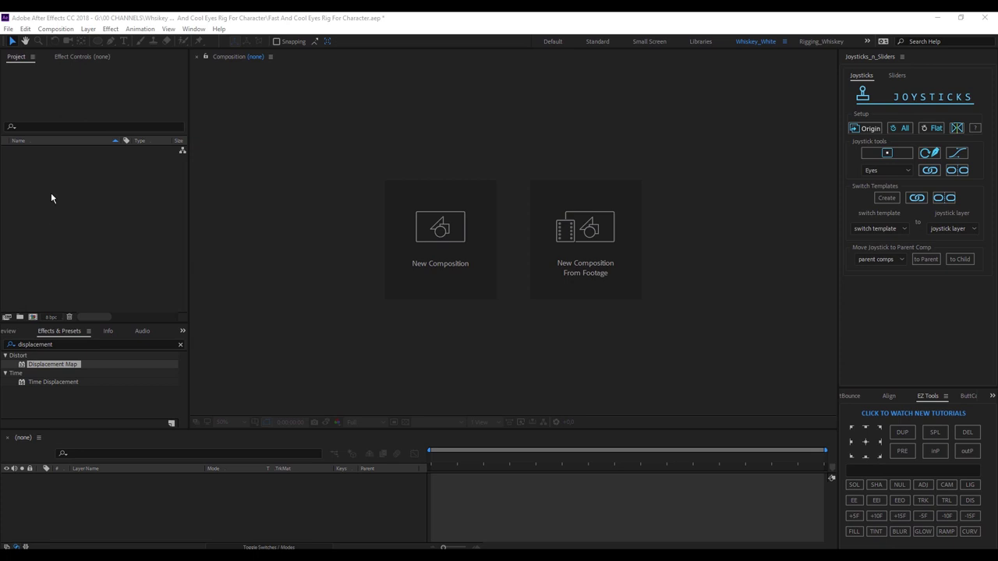
Open the empty Project panel's context menu to reach the new composition command
right_click(51, 198)
Create a 1920×1080 composition and draw a circle with its anchor centred, placed mid-frame
click(72, 200)
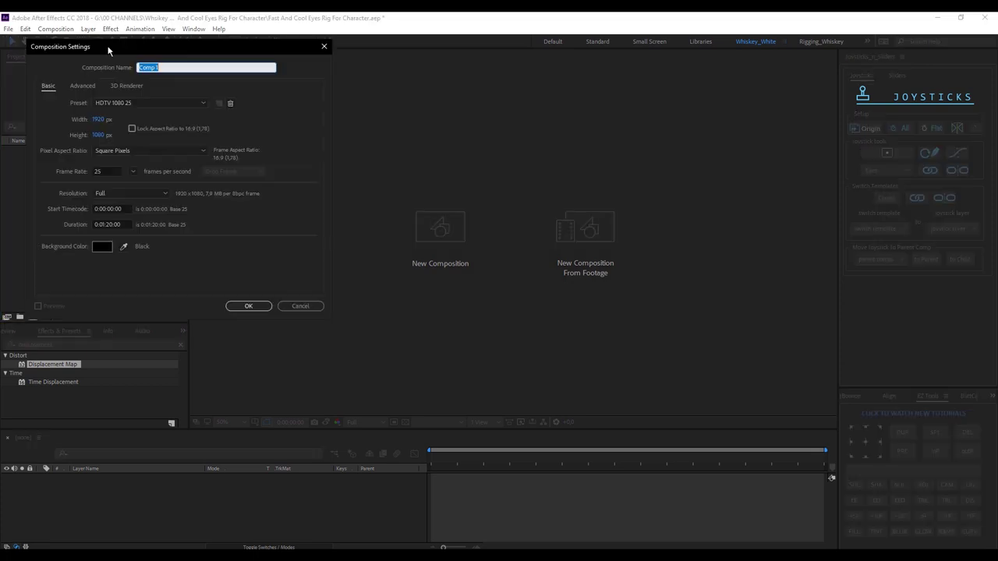
click(248, 307)
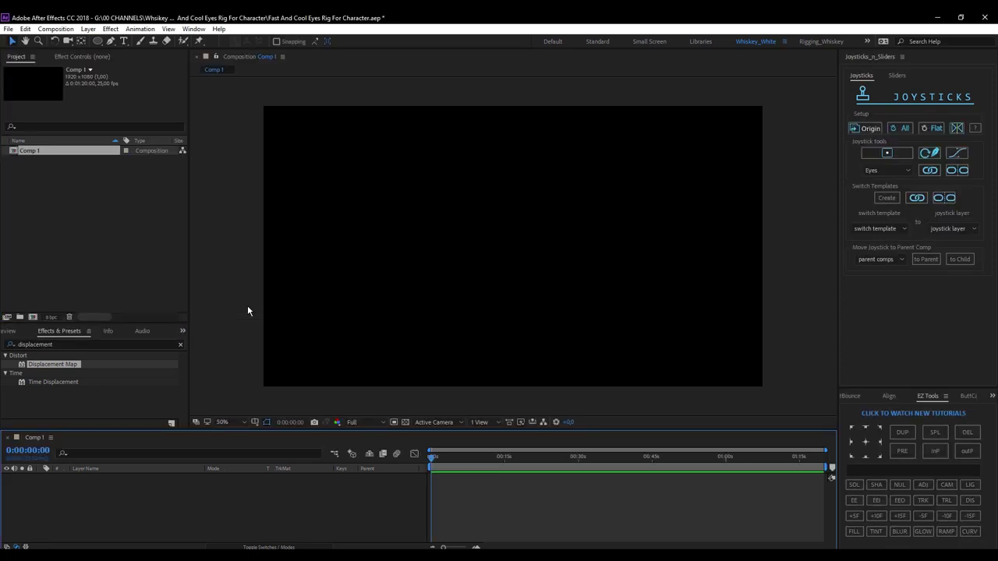
click(100, 41)
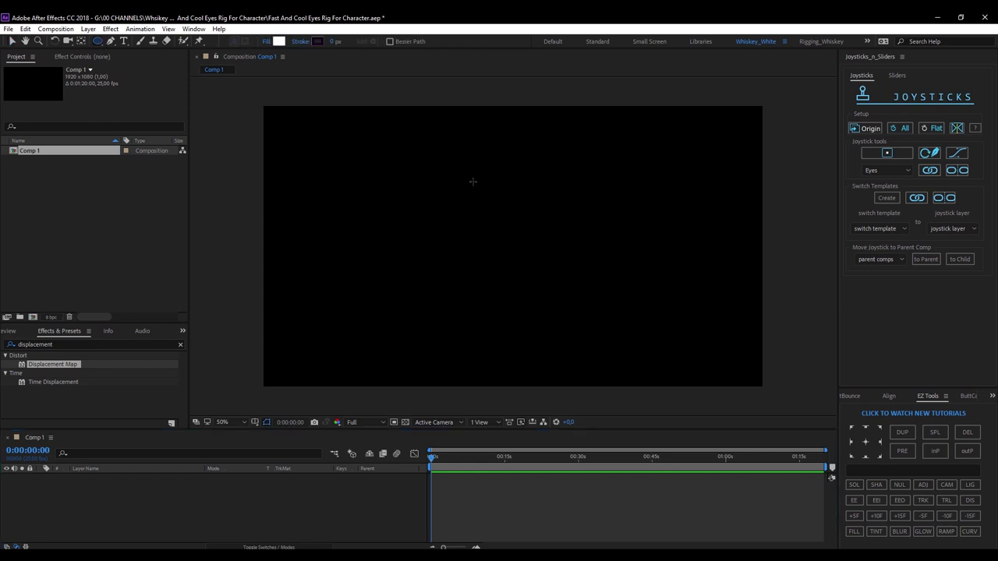
mouse_move(464, 178)
mouse_down()
mouse_move(552, 289)
mouse_move(596, 309)
mouse_up()
click(865, 442)
click(395, 517)
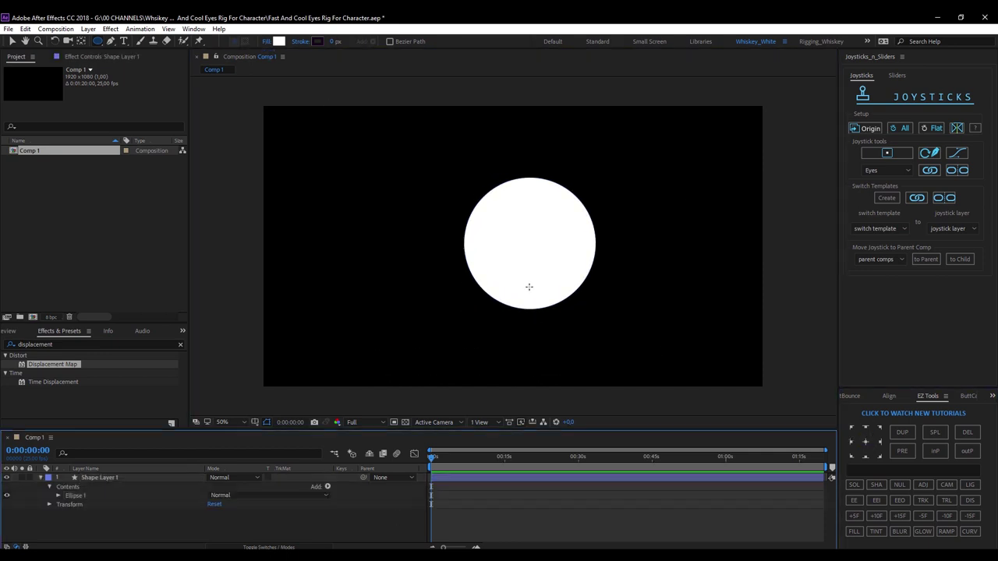
key(v)
drag(569, 257, 551, 236)
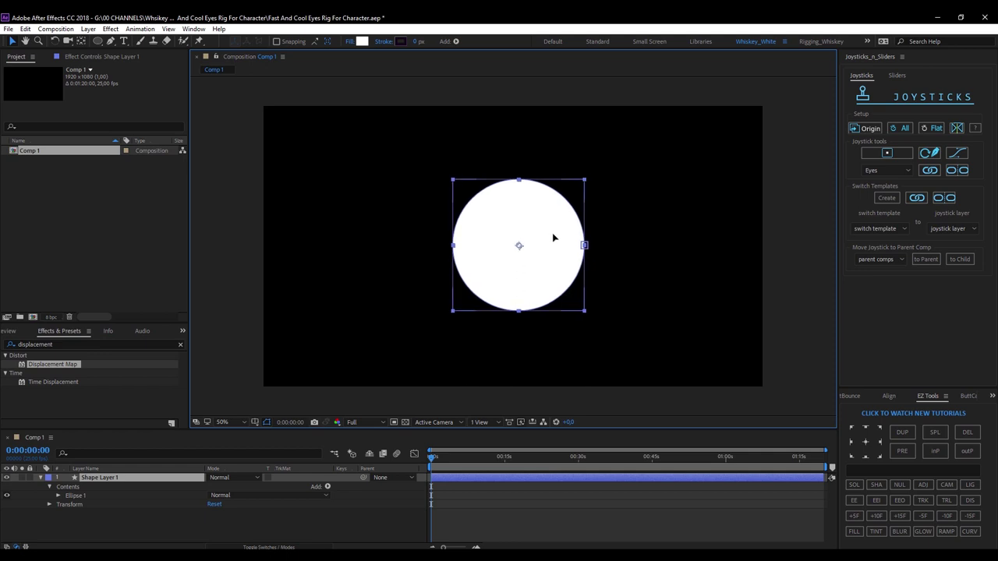
Rename the circle shape layer to MAP
click(113, 484)
click(114, 481)
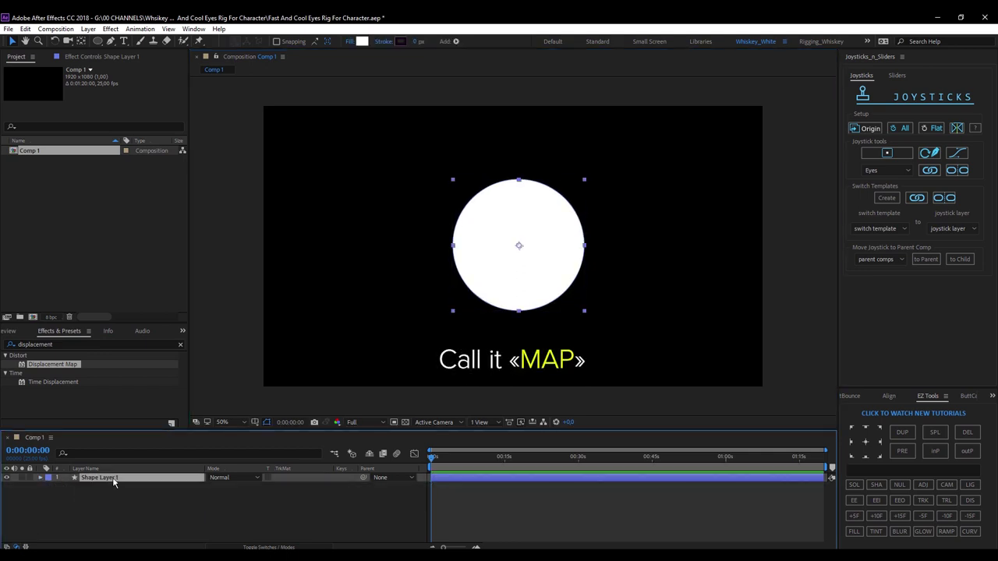
key(Return)
text(MAP)
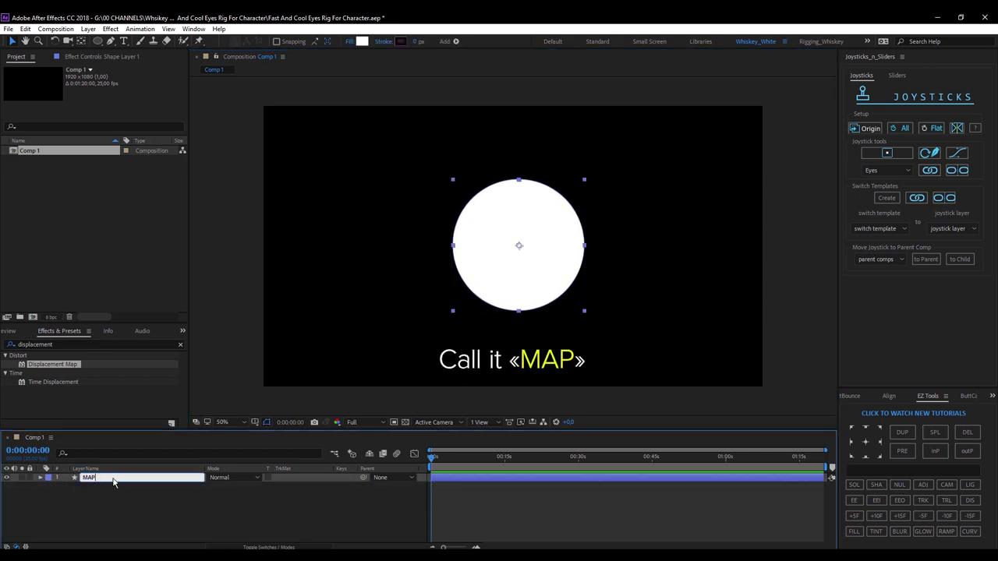
key(Return)
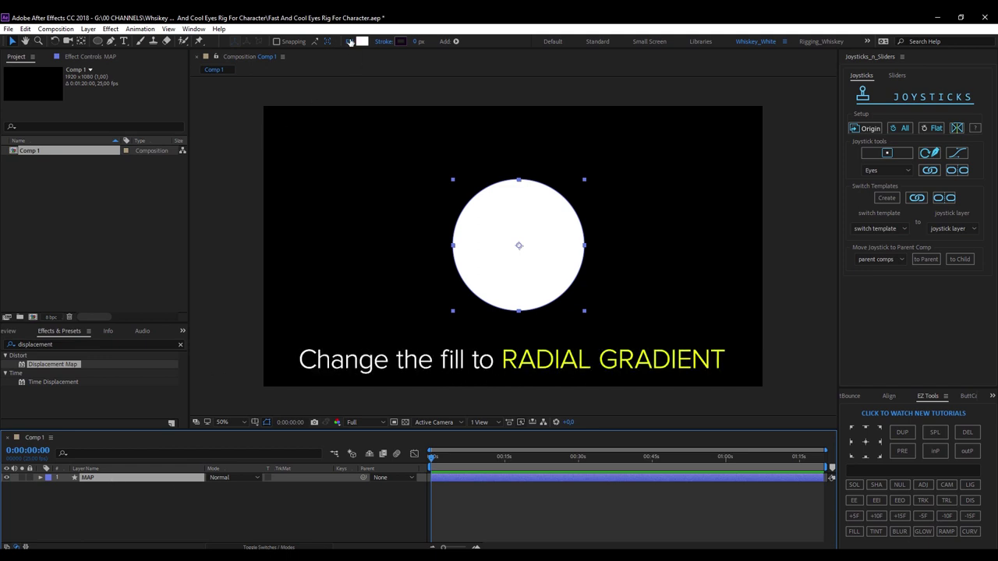
Give MAP a radial gradient fill stretched out to the circle's edge
click(349, 41)
click(54, 42)
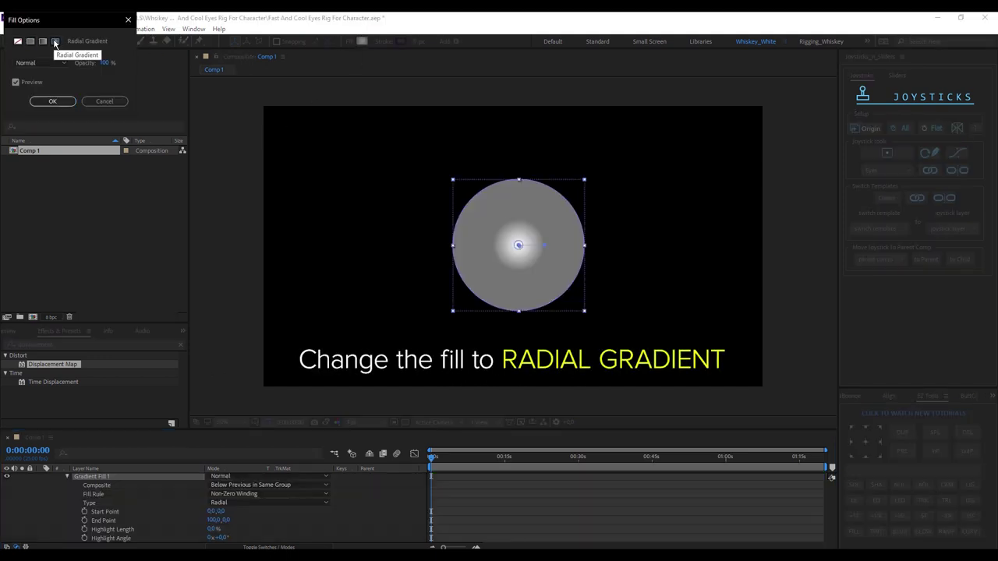
click(52, 101)
drag(549, 253, 586, 250)
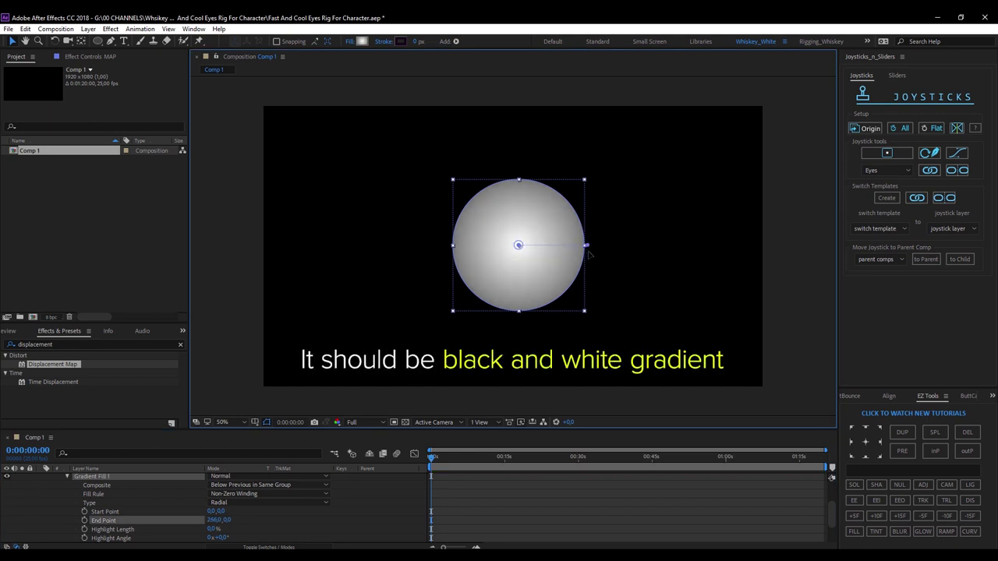
click(67, 505)
click(42, 479)
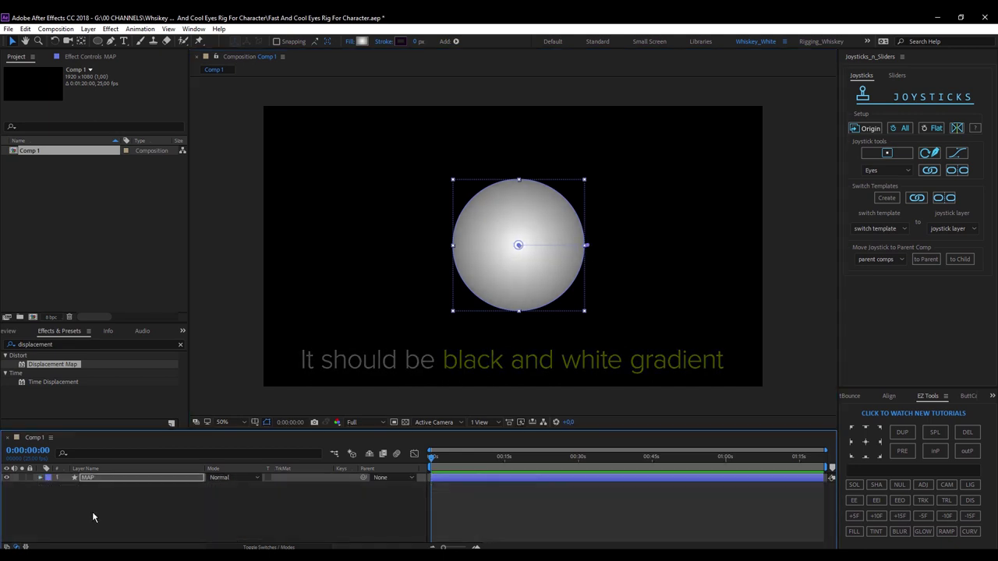
click(115, 523)
click(101, 478)
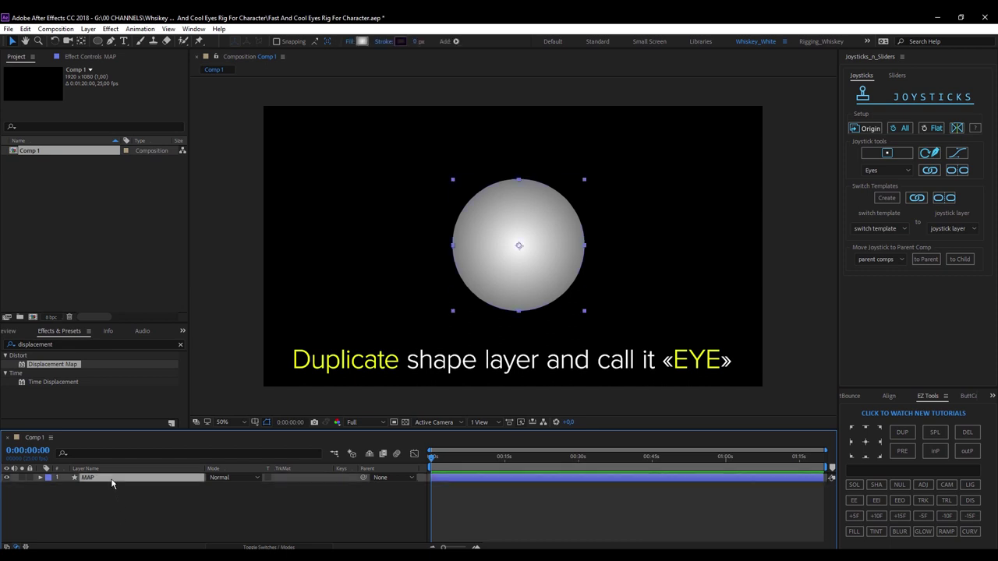
Duplicate the MAP layer and rename the copy EYE
key(ctrl+d)
click(102, 478)
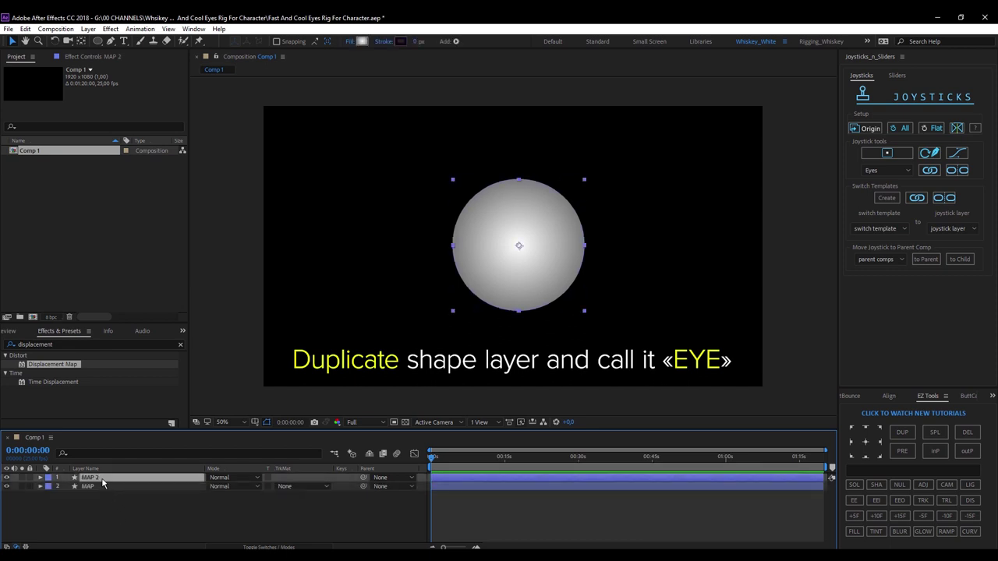
key(Return)
text(E)
key(Return)
Switch the EYE layer's fill to solid white
click(489, 250)
click(348, 42)
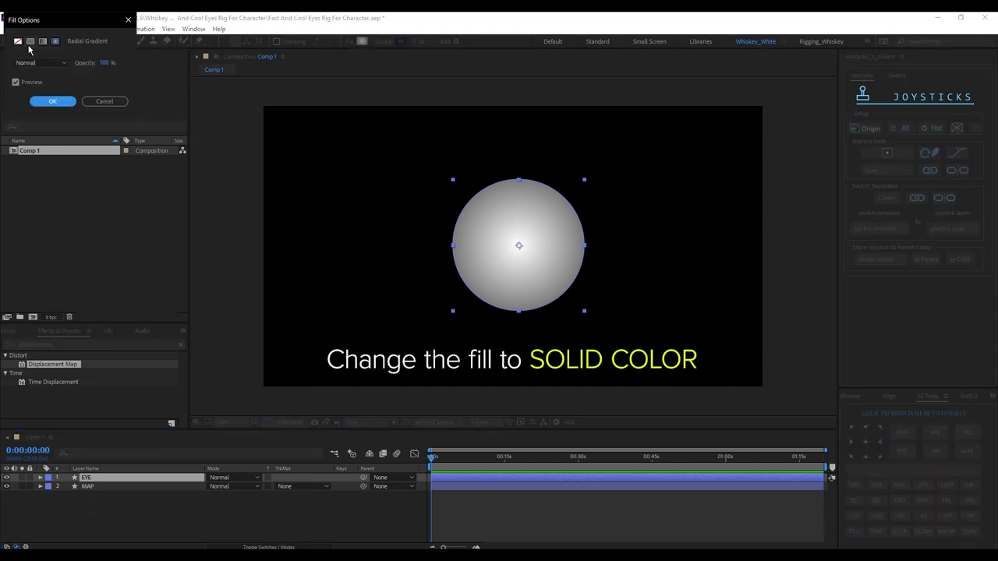
click(30, 40)
click(53, 102)
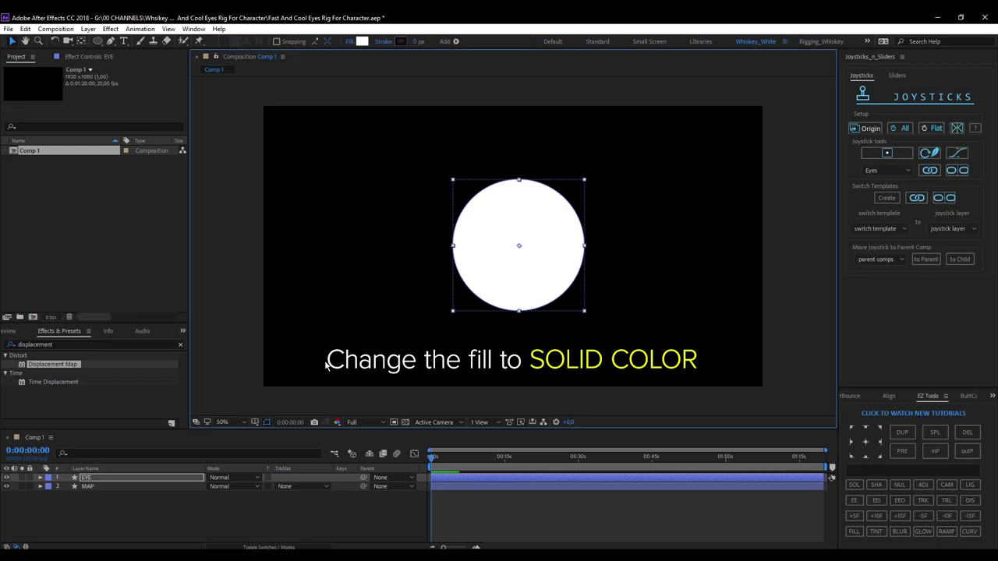
click(126, 530)
click(40, 477)
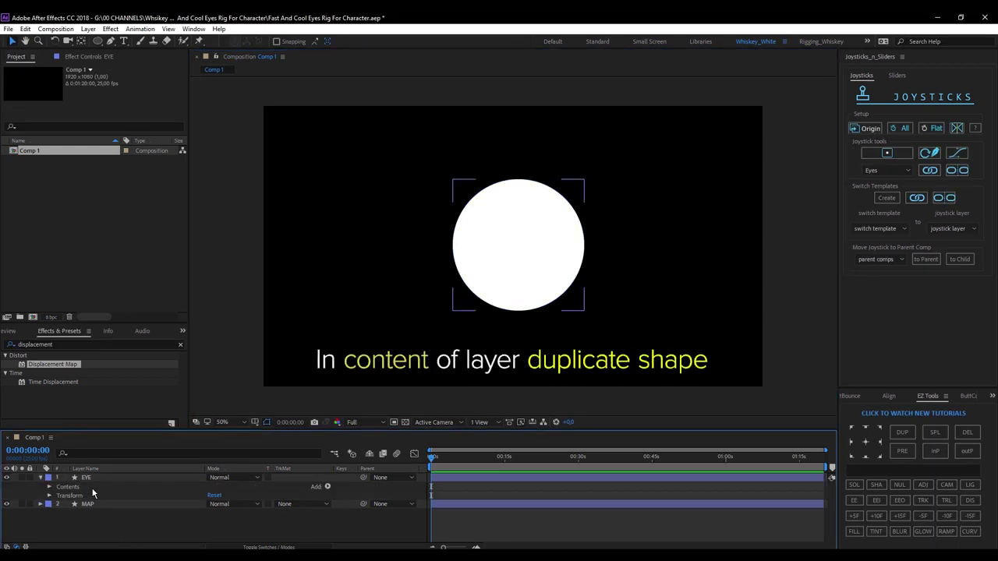
Rename Ellipse 1 to Eyeball, then duplicate it and name the copy Iris
click(86, 477)
click(82, 498)
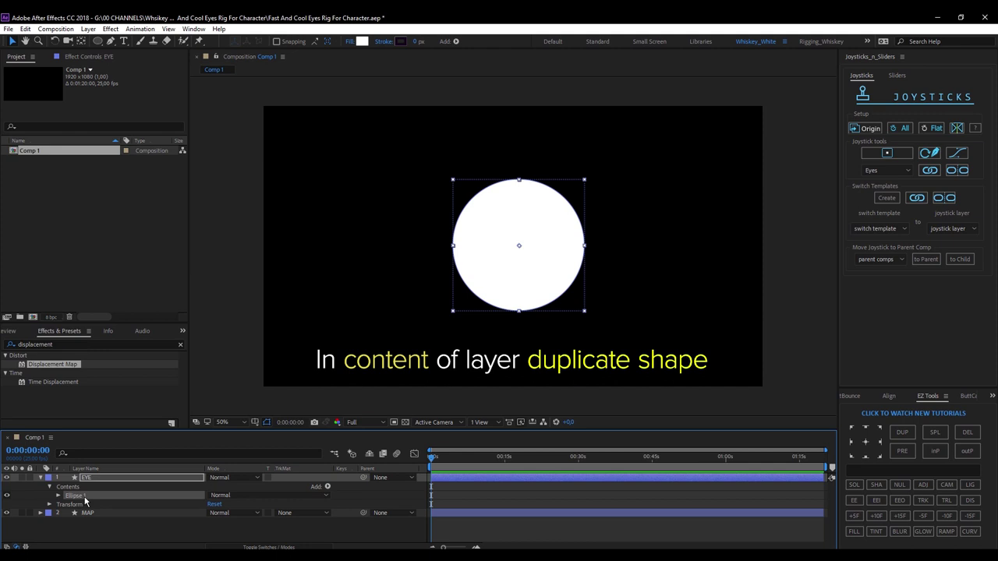
key(Return)
text(Eyeball)
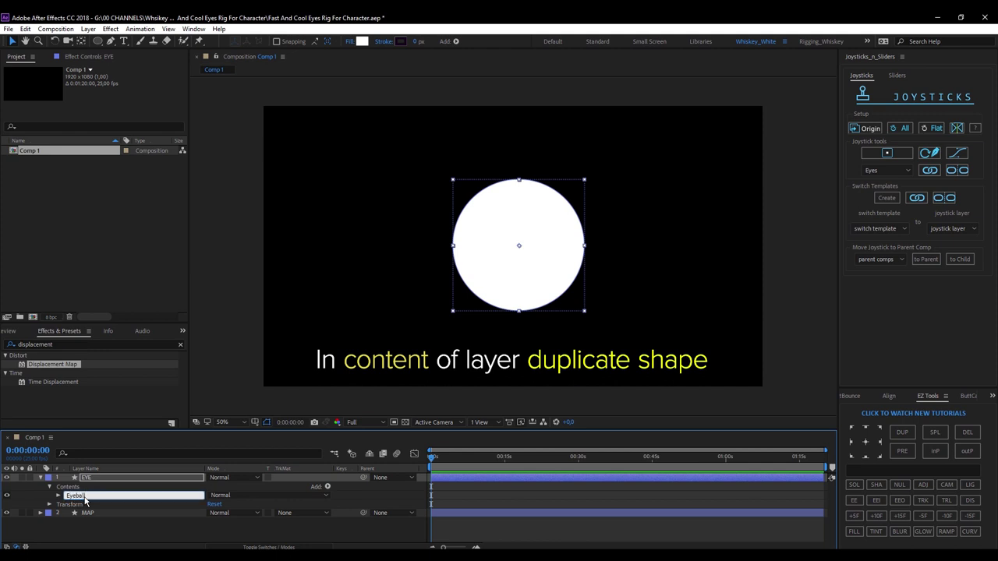
key(Return)
key(ctrl+d)
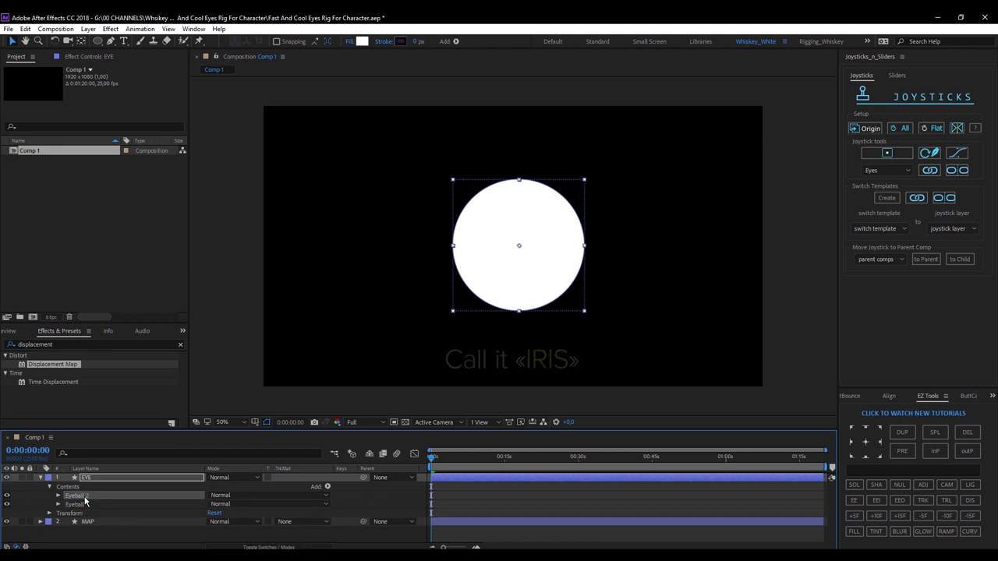
key(Return)
text(Ir)
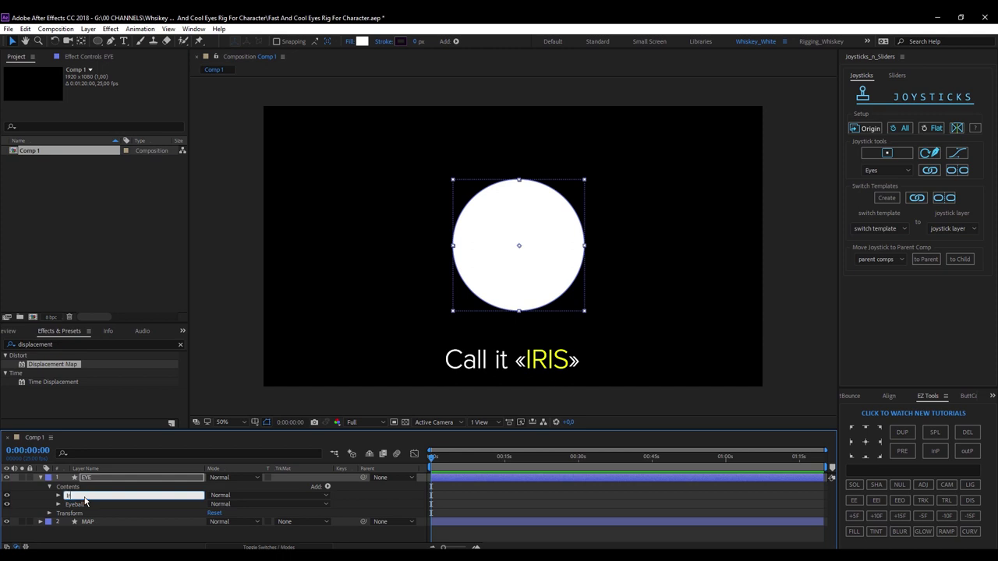
key(Return)
Shrink the Iris circle and fill it with a brownish orange
drag(585, 184, 544, 218)
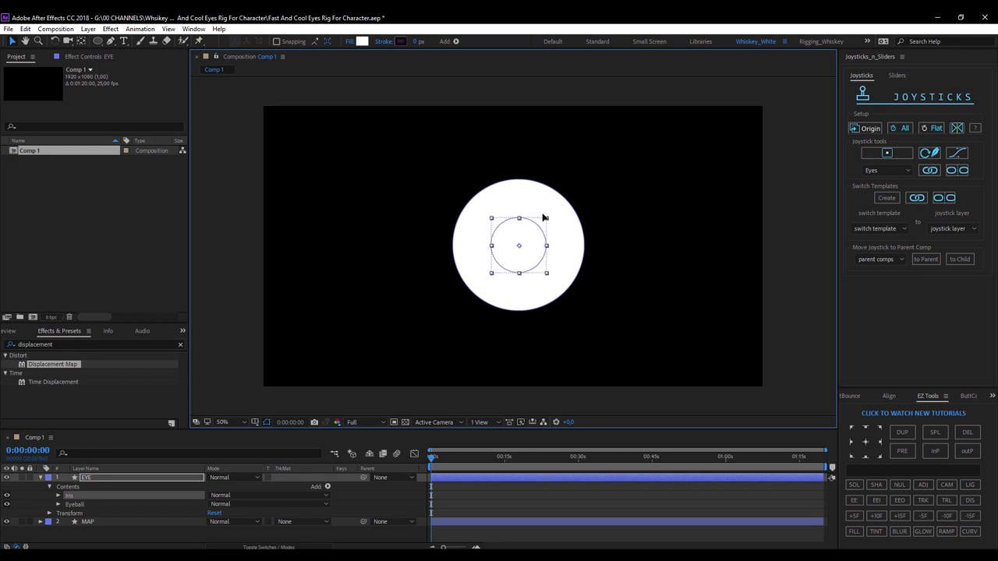
click(362, 43)
drag(21, 51, 33, 37)
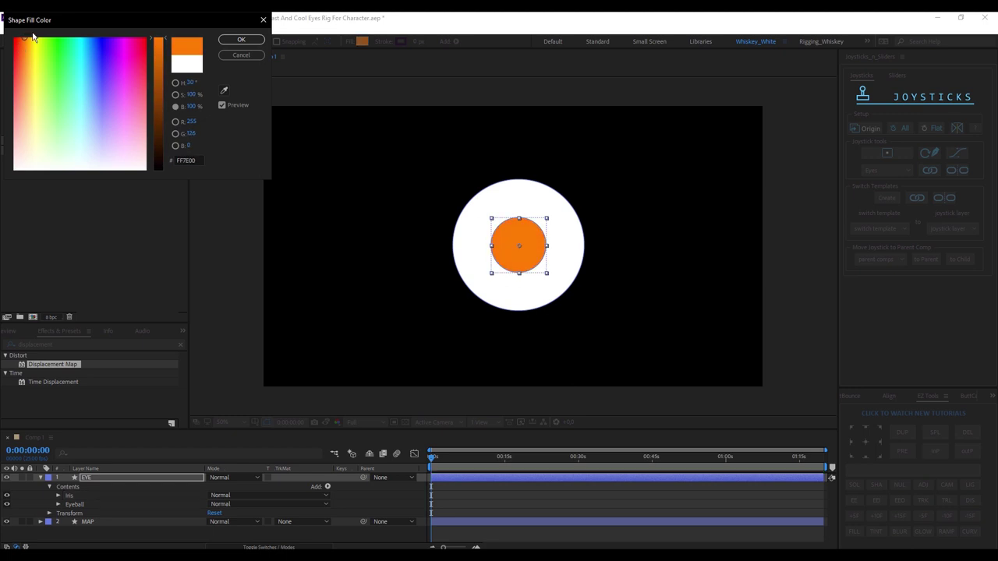
drag(159, 72, 162, 86)
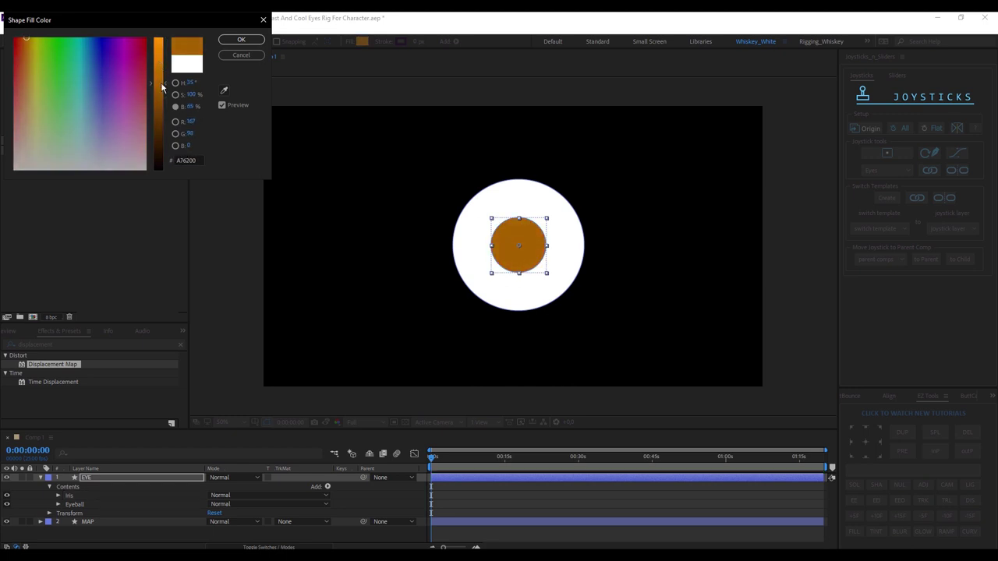
click(241, 39)
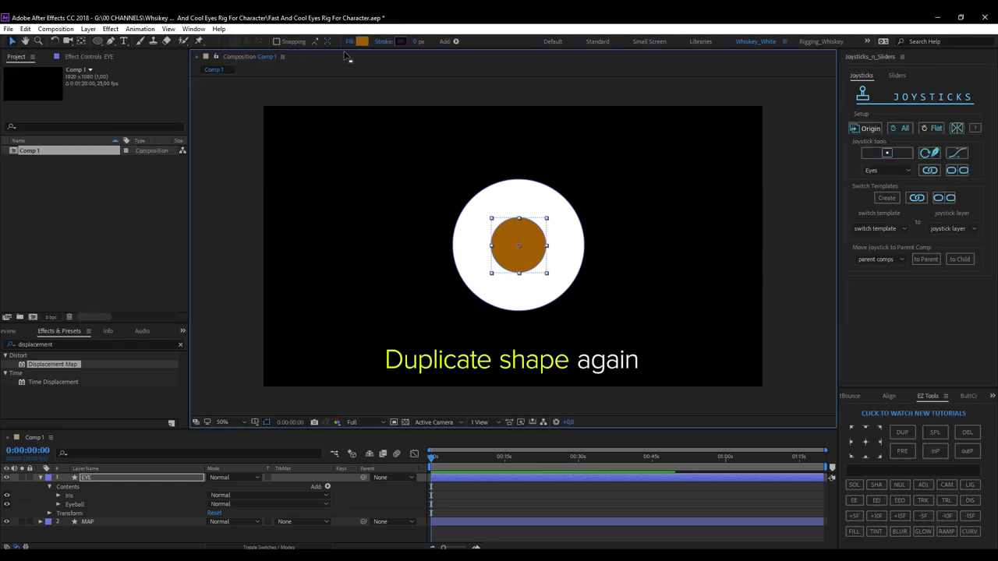
Duplicate Iris as Pupil, colour it near-black brown, and shrink it inside the iris
click(87, 496)
key(ctrl+d)
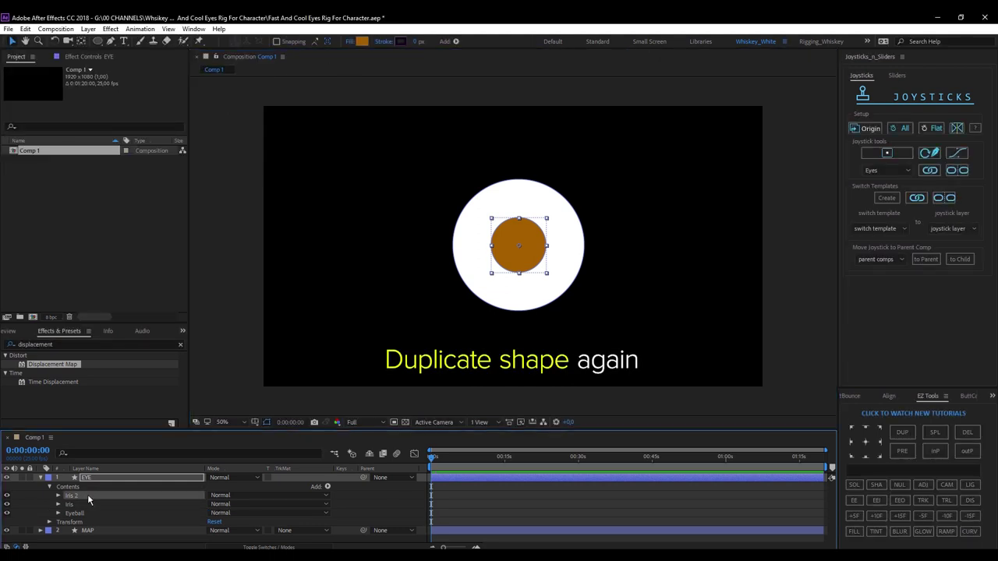
key(Return)
text(Pupil)
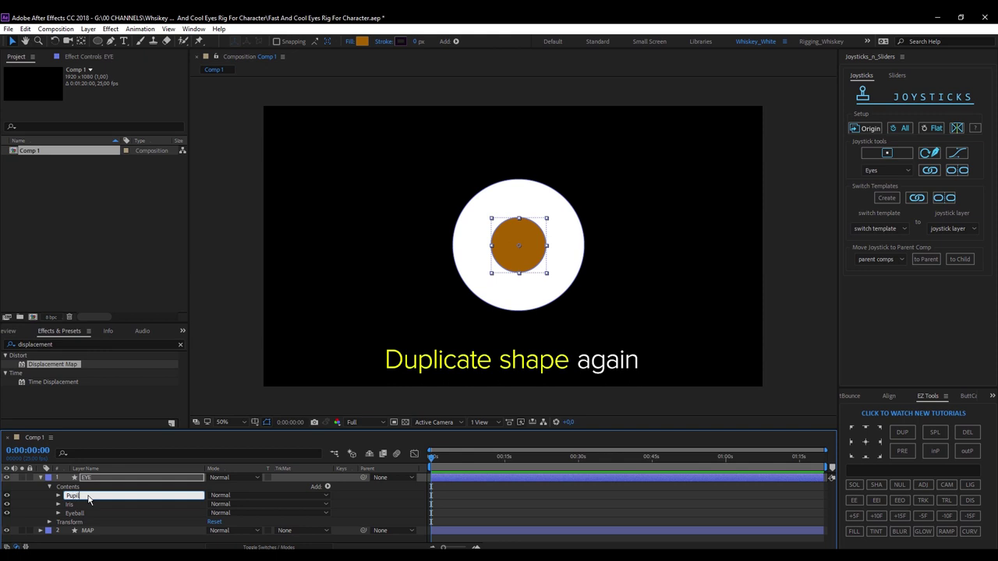
key(Return)
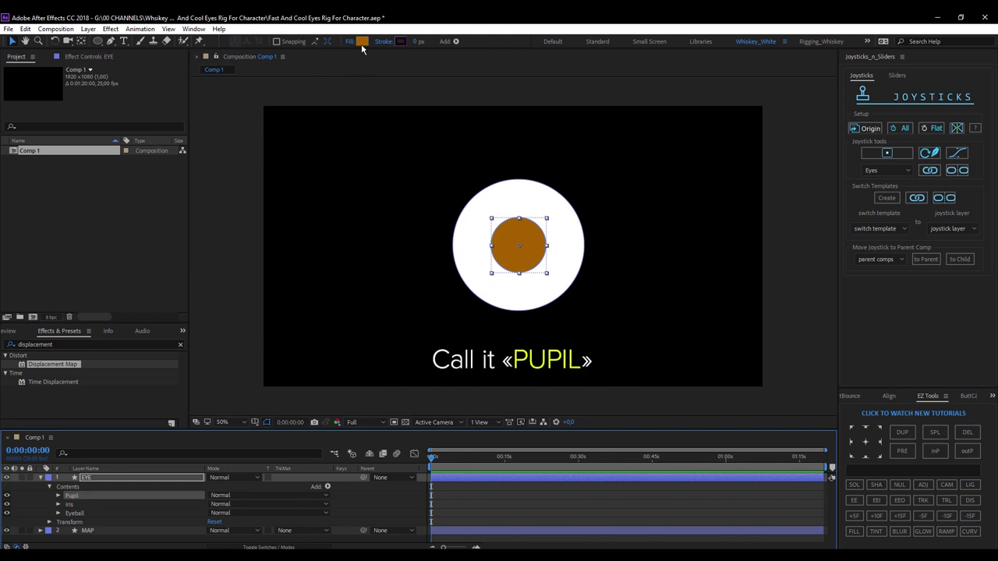
click(361, 41)
drag(158, 74, 158, 156)
click(241, 40)
drag(546, 218, 536, 229)
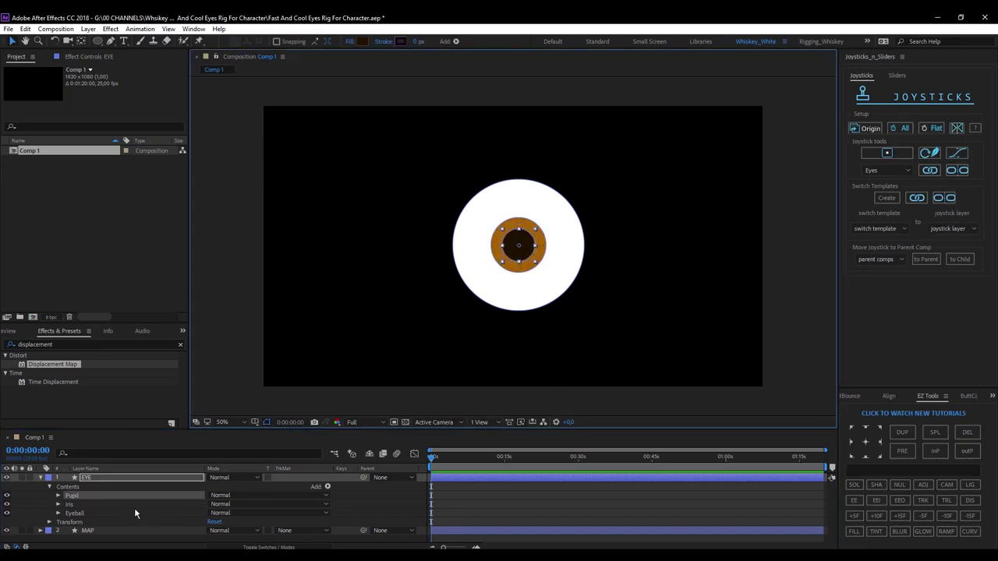
Duplicate Pupil as Pupil 2, shrink it and move it to the upper right
click(92, 499)
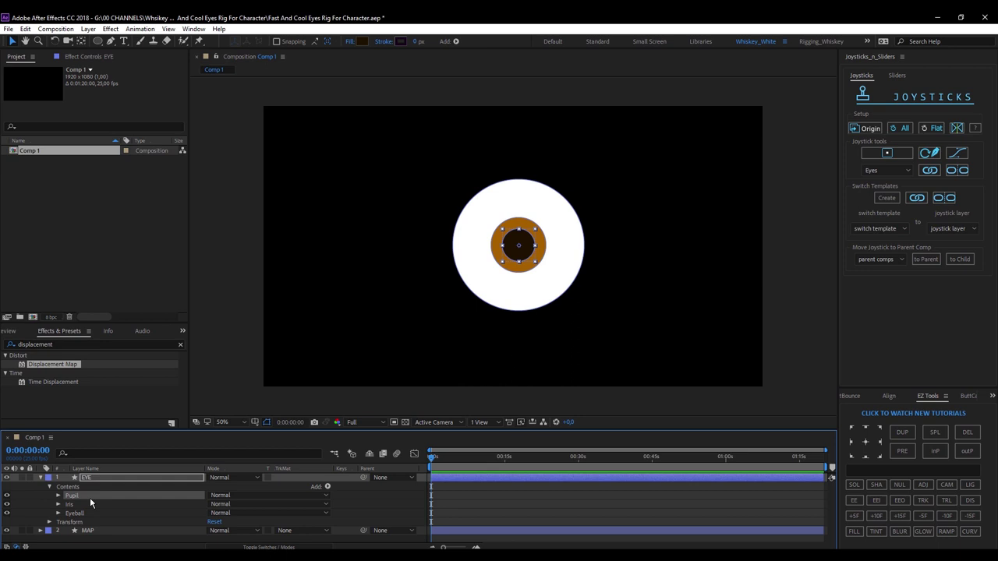
key(ctrl+d)
scroll(523, 285, up, 2)
mouse_move(551, 152)
mouse_down()
mouse_move(505, 261)
mouse_move(540, 211)
mouse_up()
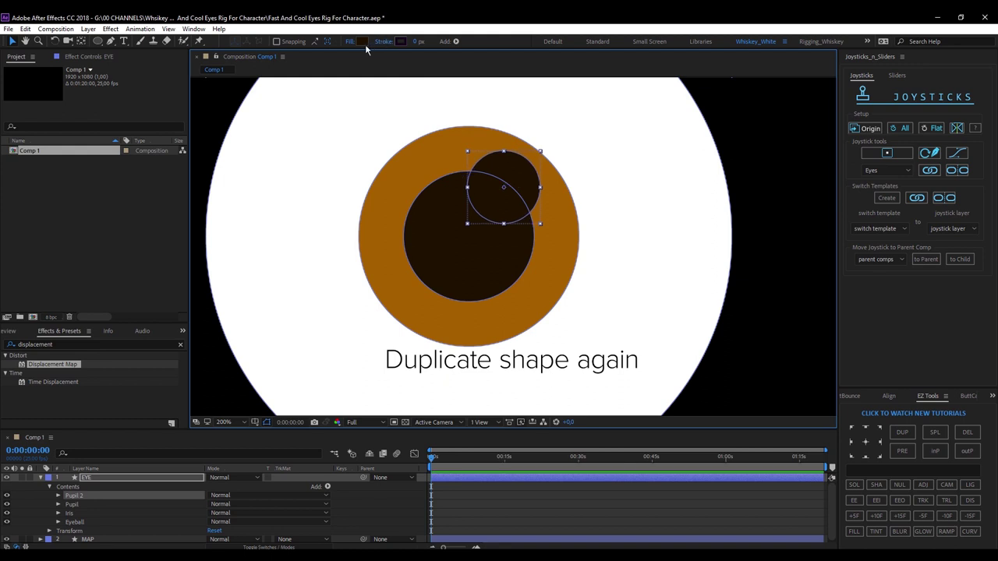
Fill the Pupil 2 circle with white and rename it Shine
click(361, 41)
text(FF9600)
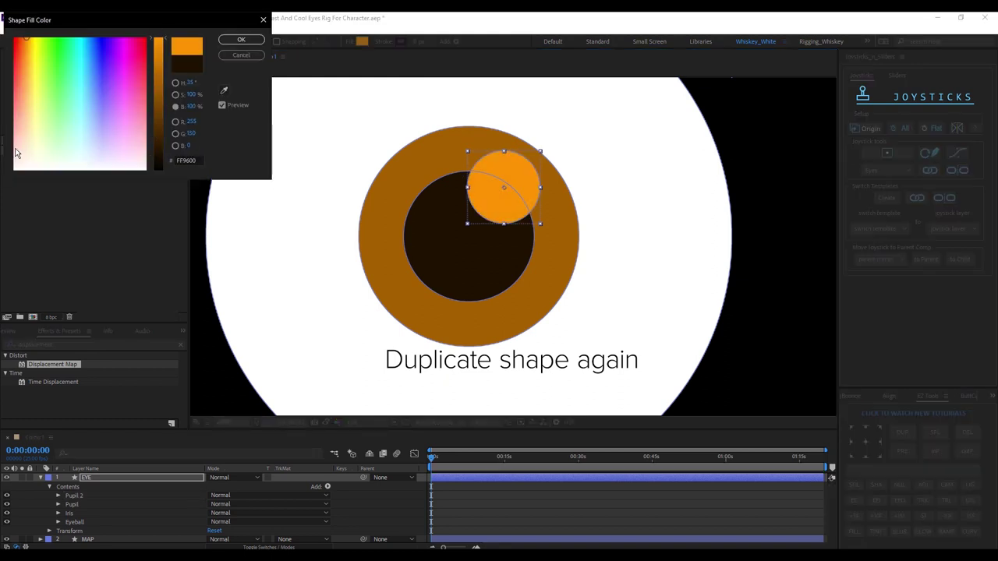
click(15, 152)
key(Return)
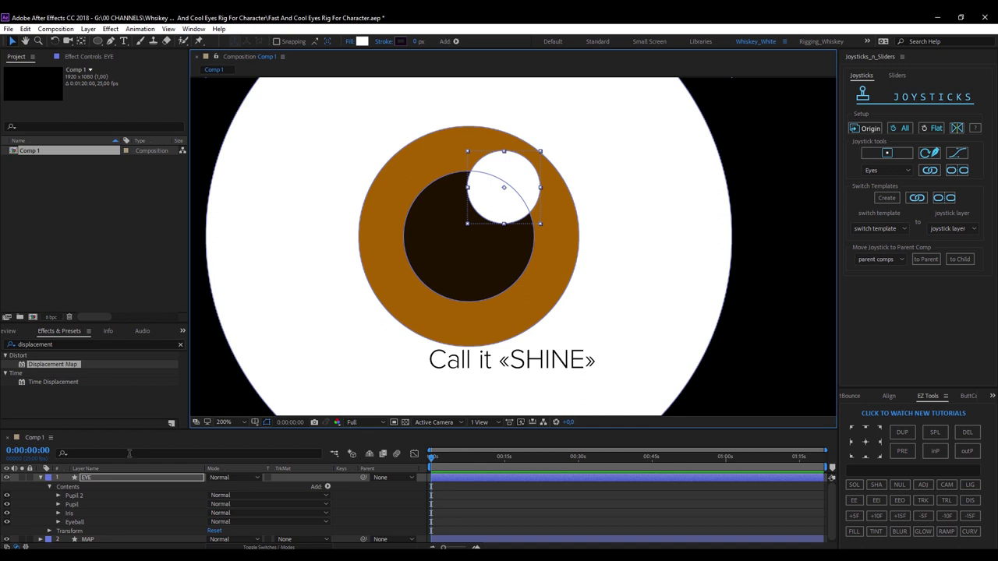
click(73, 496)
key(Return)
text(Shi)
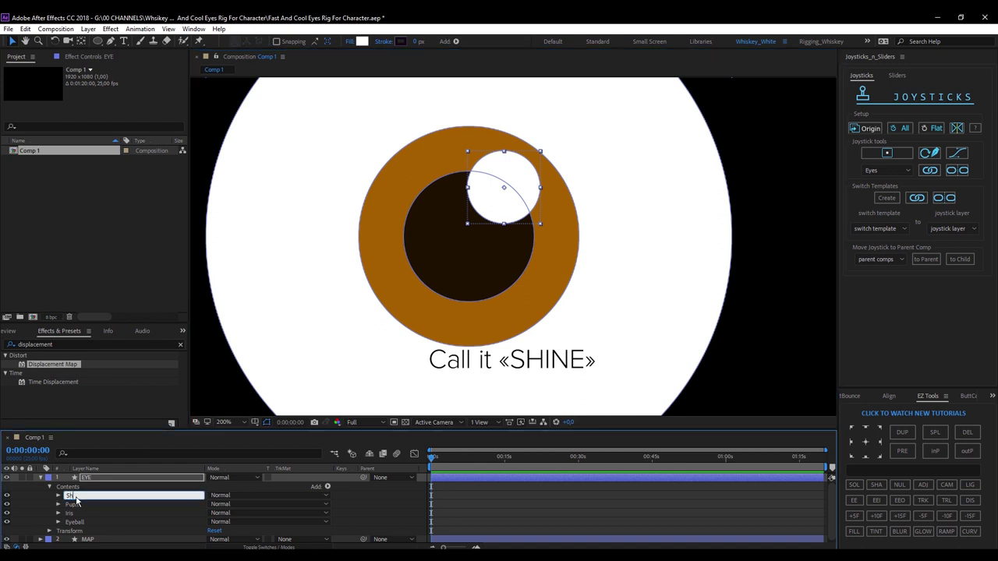
text(ne)
key(Return)
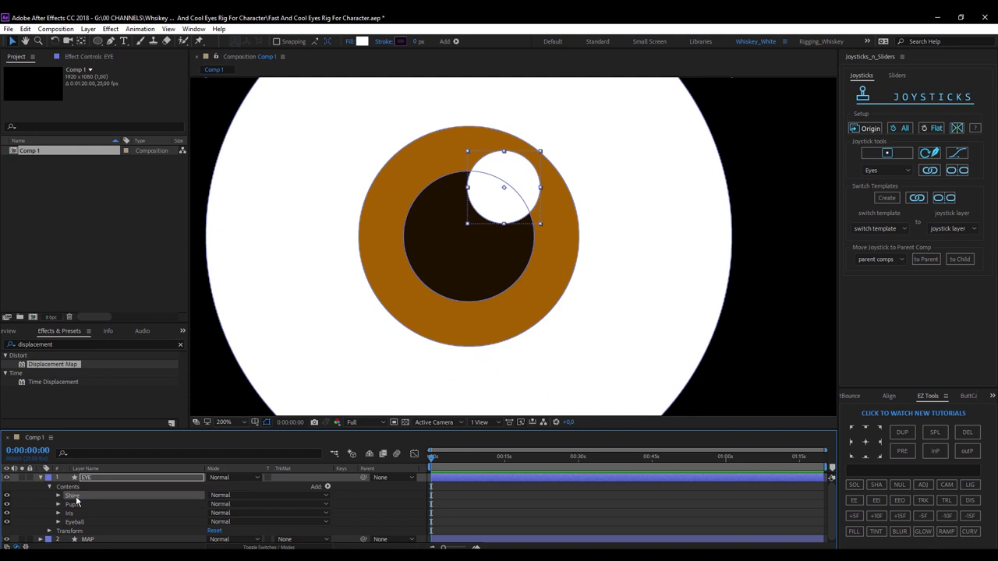
Set the Shine group's transform opacity to 78%
click(58, 497)
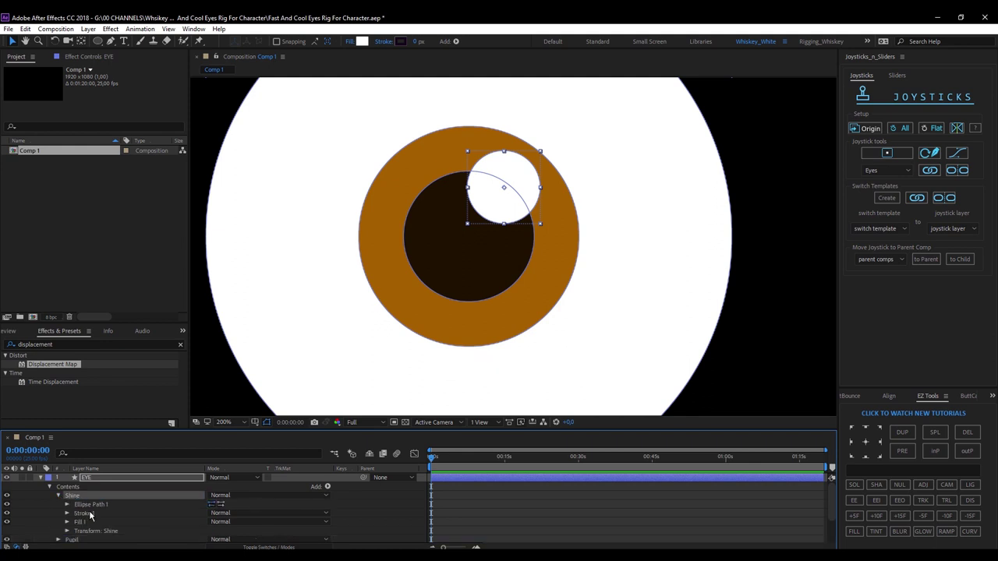
scroll(94, 515, down, 3)
scroll(104, 519, down, 3)
scroll(104, 519, down, 2)
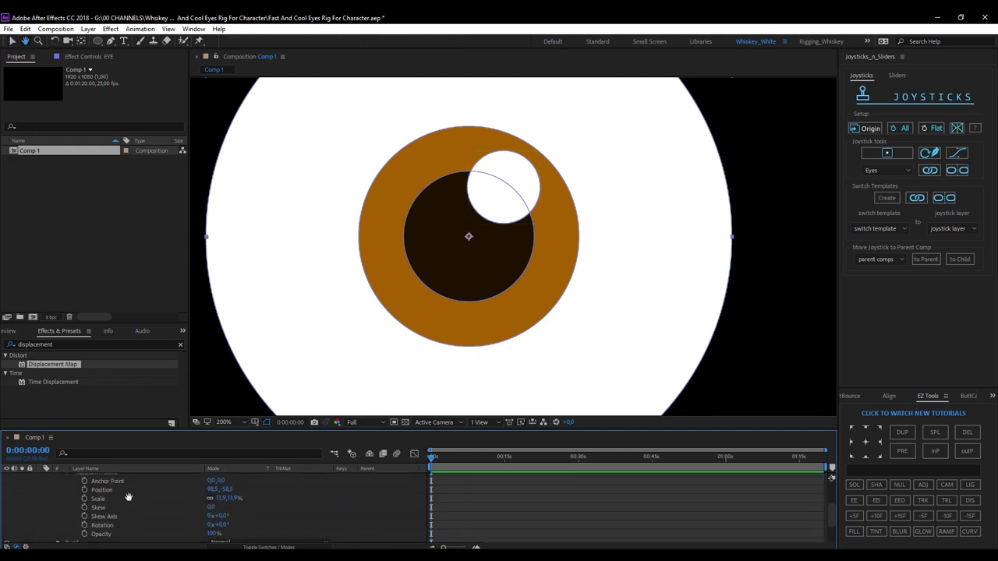
click(210, 528)
text(78)
key(Return)
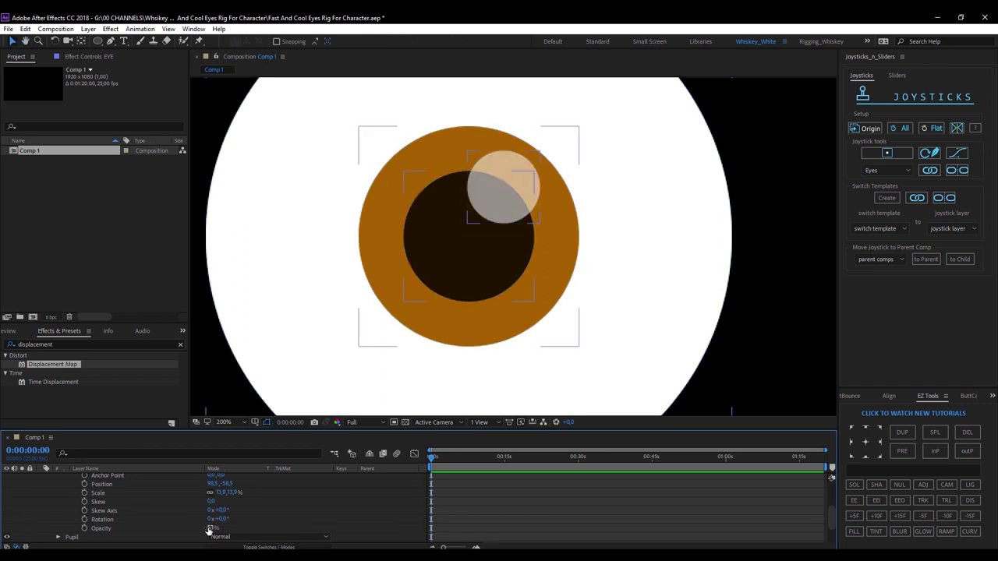
click(211, 529)
key(Return)
scroll(163, 514, up, 3)
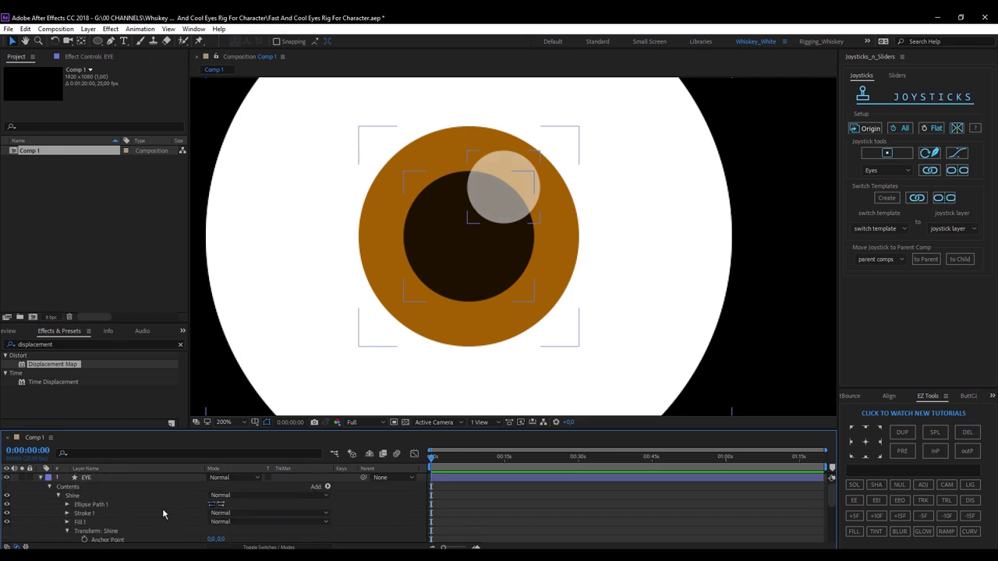
click(42, 480)
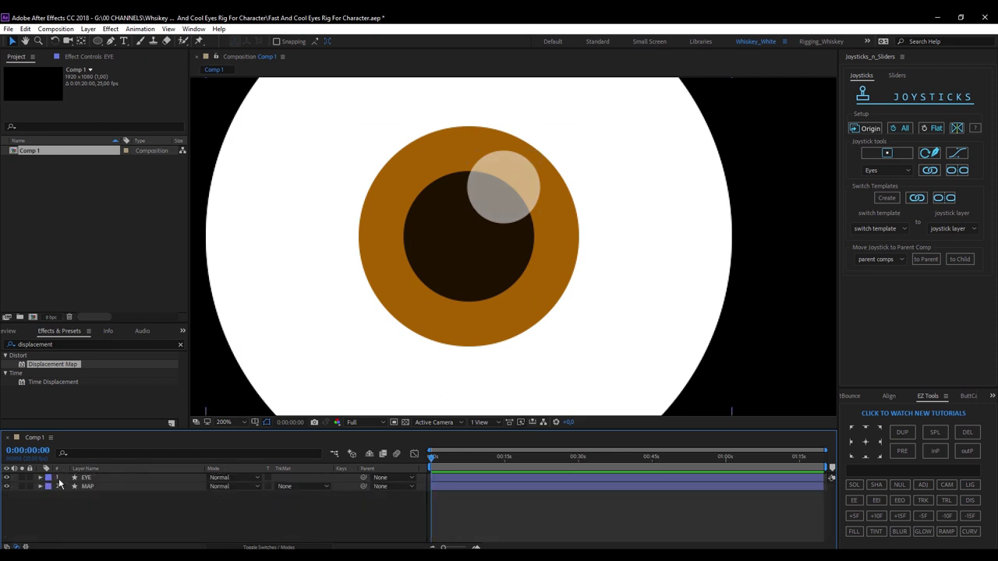
Add an empty shape group to the EYE layer and name it EYE
click(42, 480)
click(57, 496)
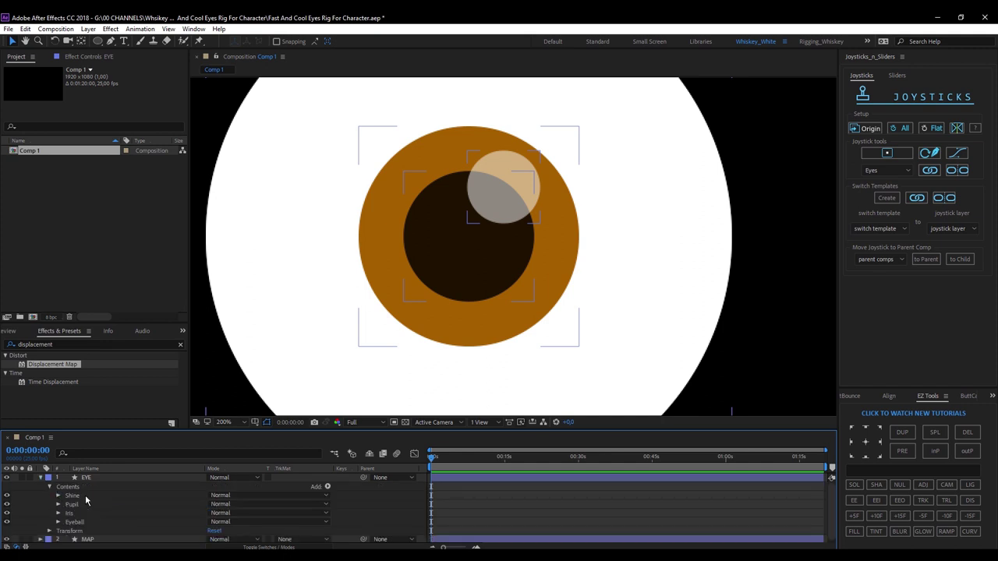
scroll(486, 275, up, 1)
scroll(486, 274, down, 1)
scroll(486, 274, down, 2)
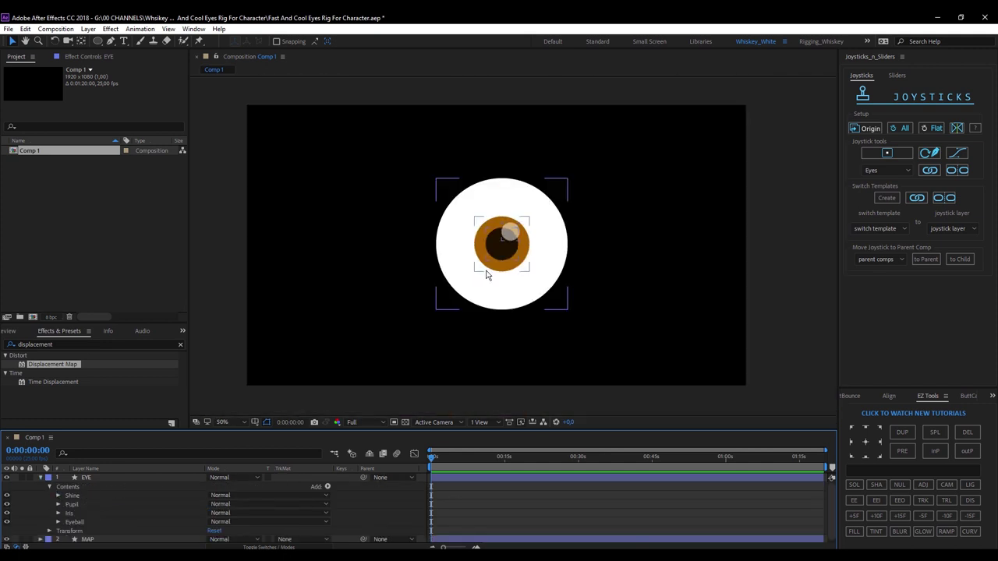
click(590, 227)
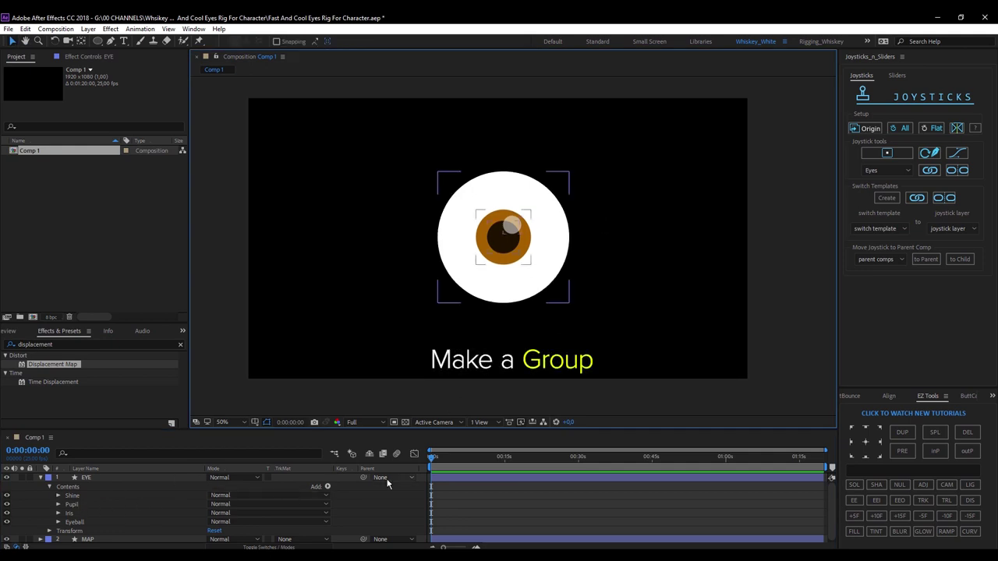
click(328, 488)
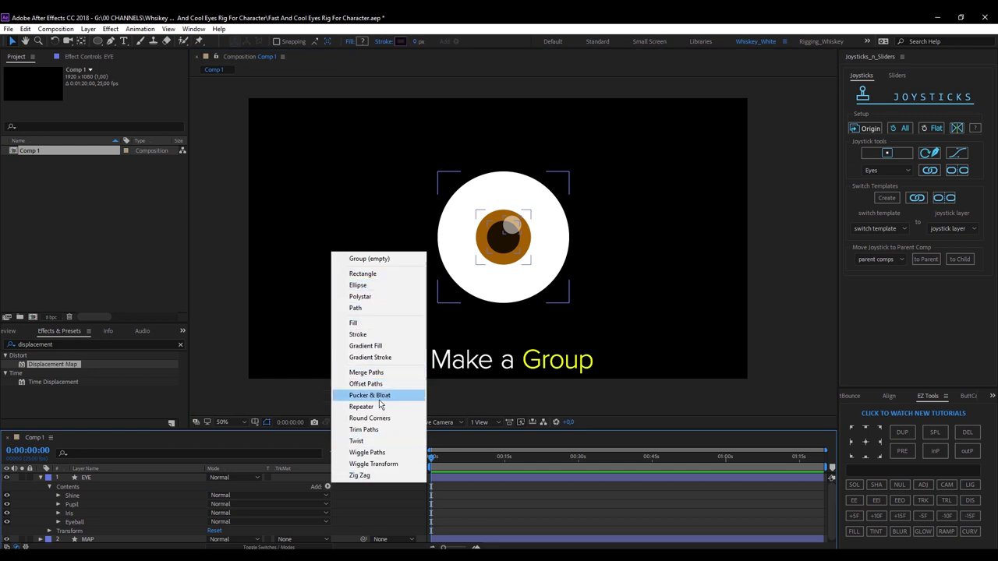
click(369, 259)
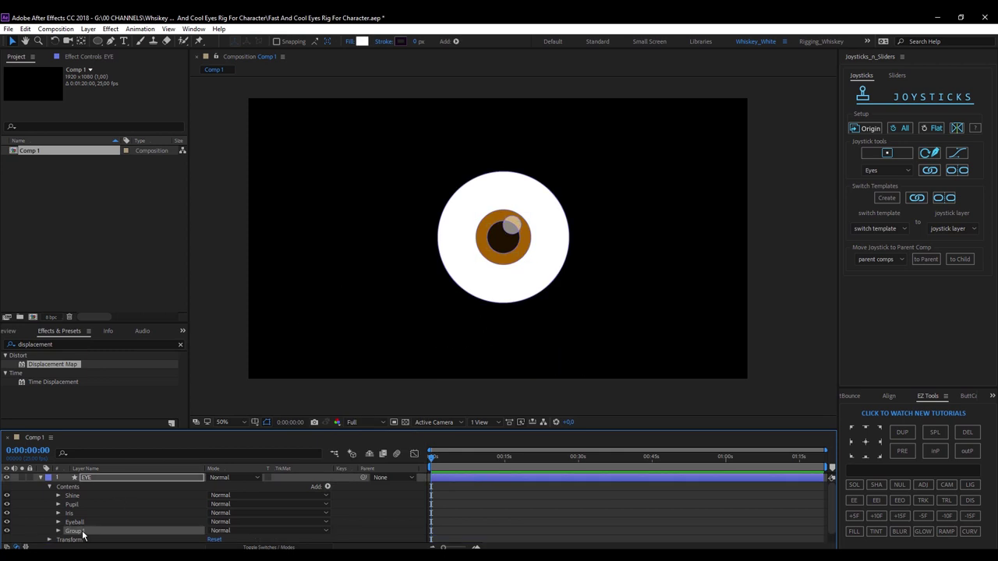
key(Return)
text(EYE)
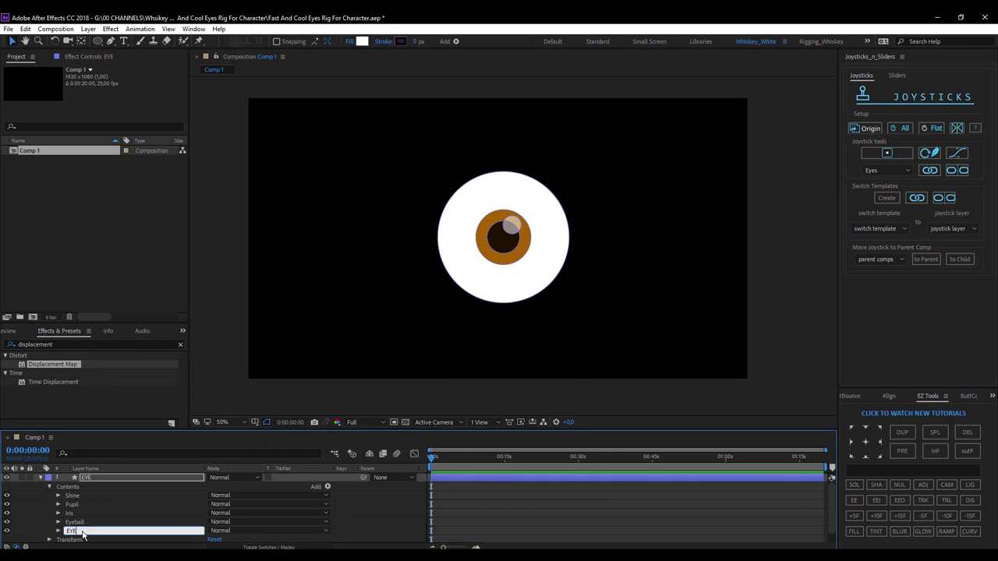
key(Return)
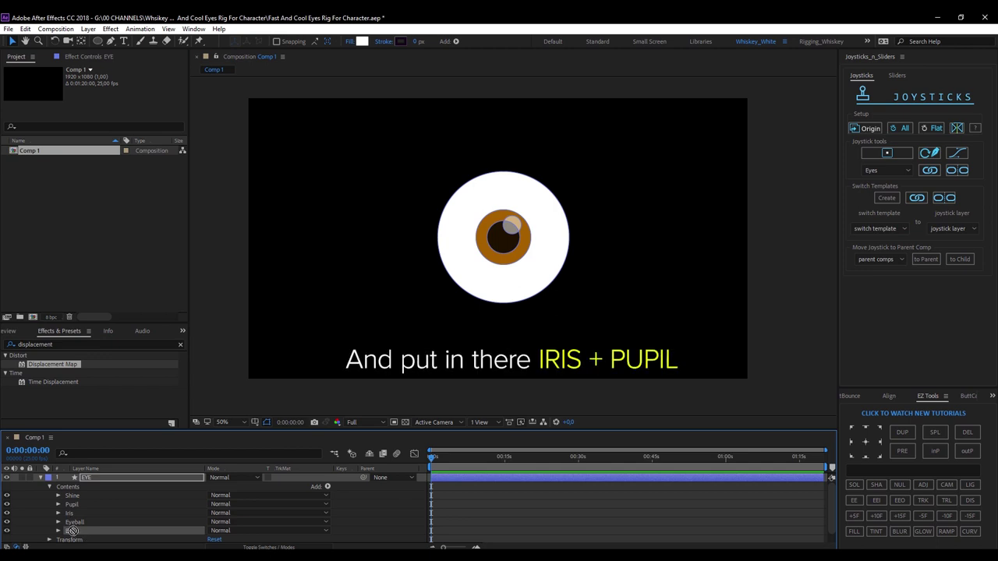
Position the EYE group under Shine and move Iris and Pupil into it
mouse_move(72, 513)
mouse_down()
mouse_move(81, 507)
mouse_move(70, 506)
mouse_up()
click(77, 523)
ctrl+click(78, 515)
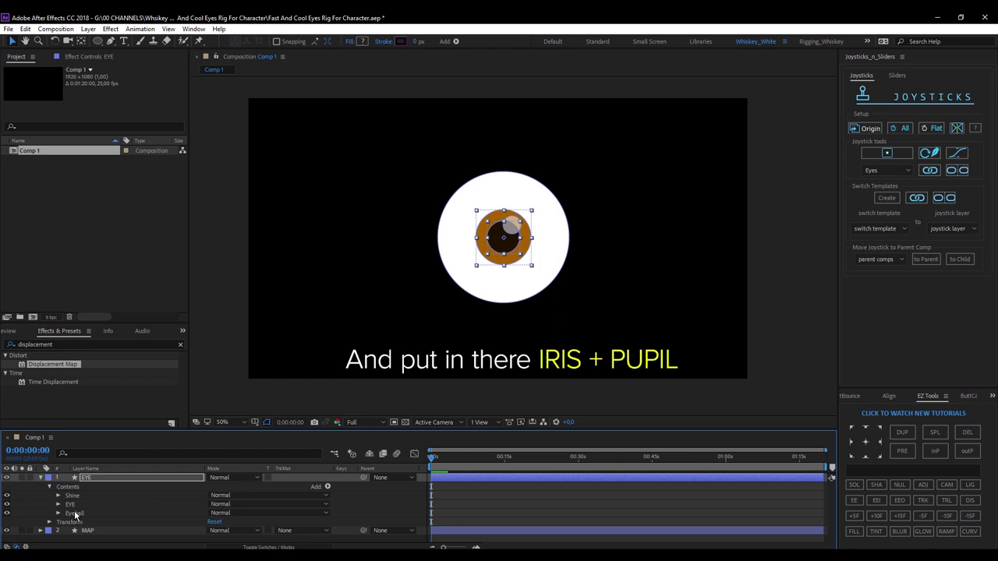
click(58, 504)
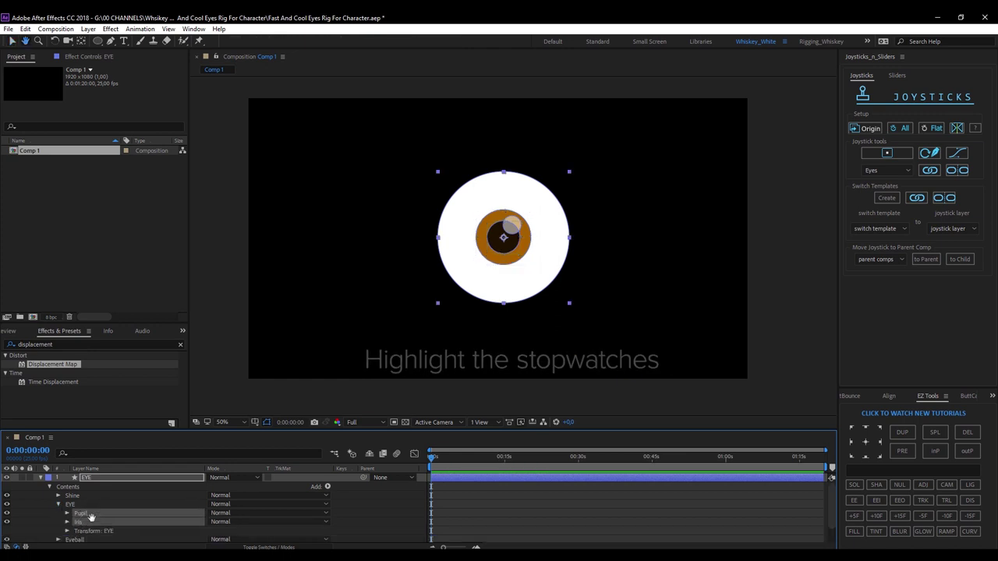
Keyframe the EYE group's Position (0,0) and Scale (100%) at the start, showing only keyframed properties
scroll(78, 518, down, 2)
scroll(107, 523, down, 1)
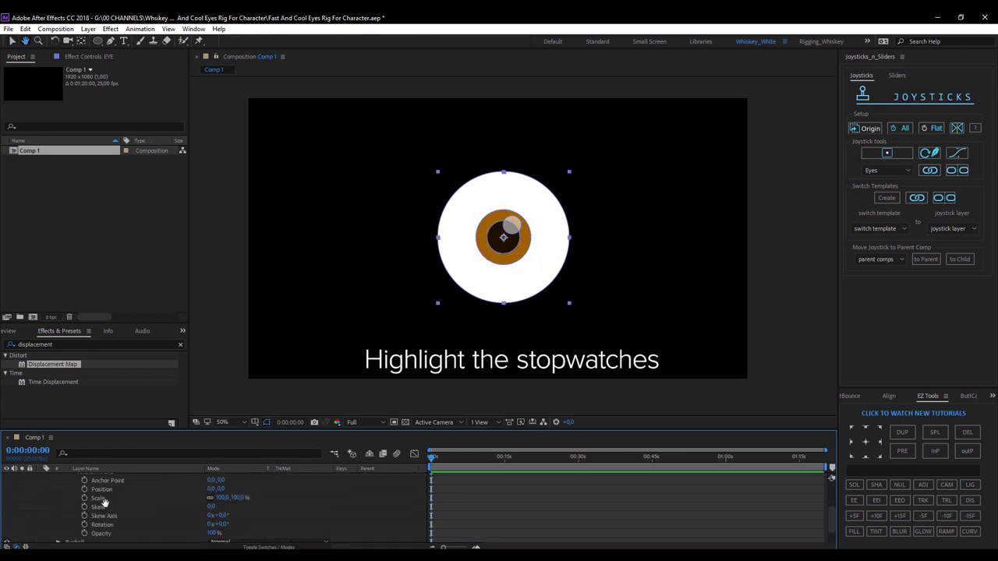
click(84, 489)
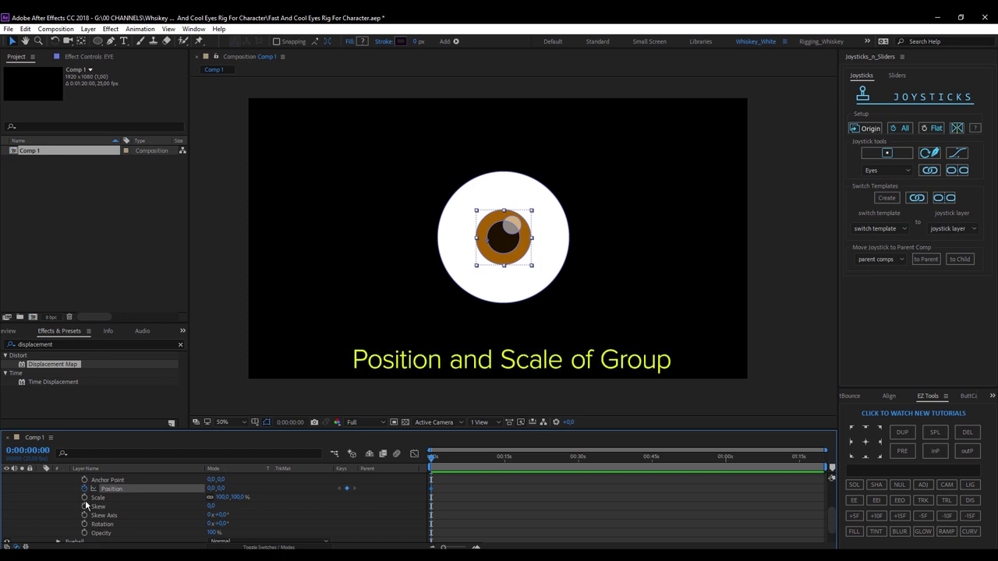
click(84, 497)
key(u)
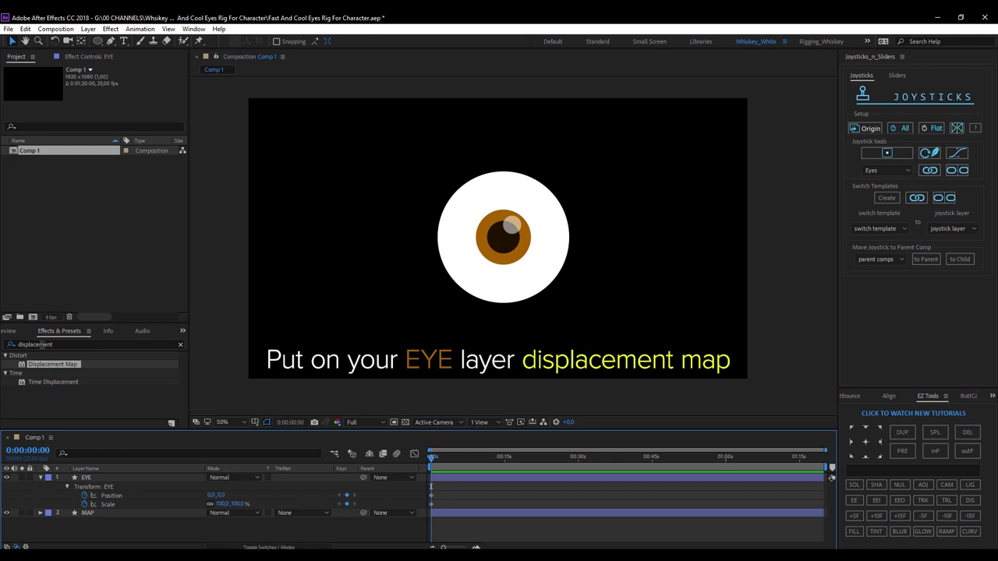
Apply Displacement Map to the EYE layer and choose 2. MAP as the displacement map layer
click(181, 345)
click(42, 345)
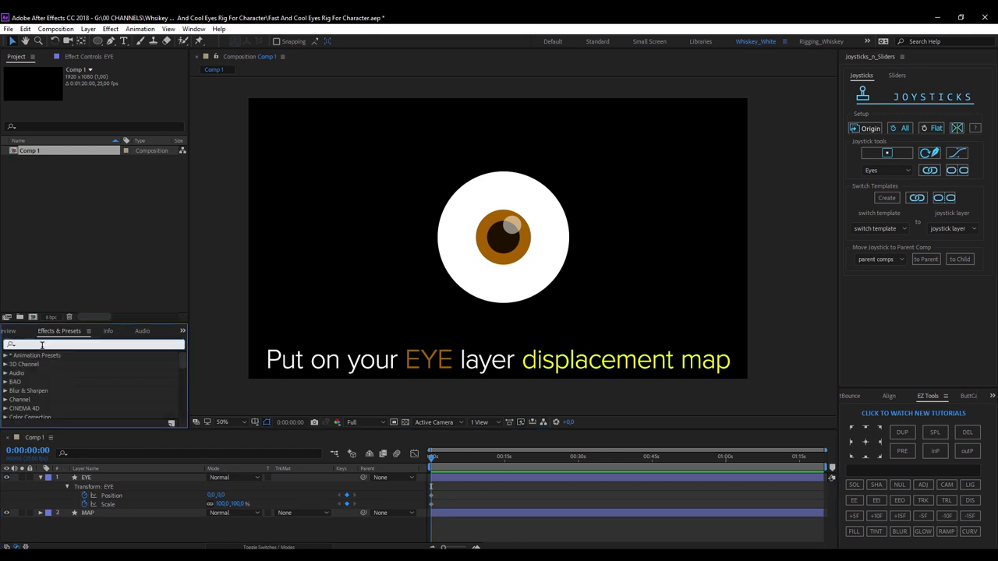
text(dis)
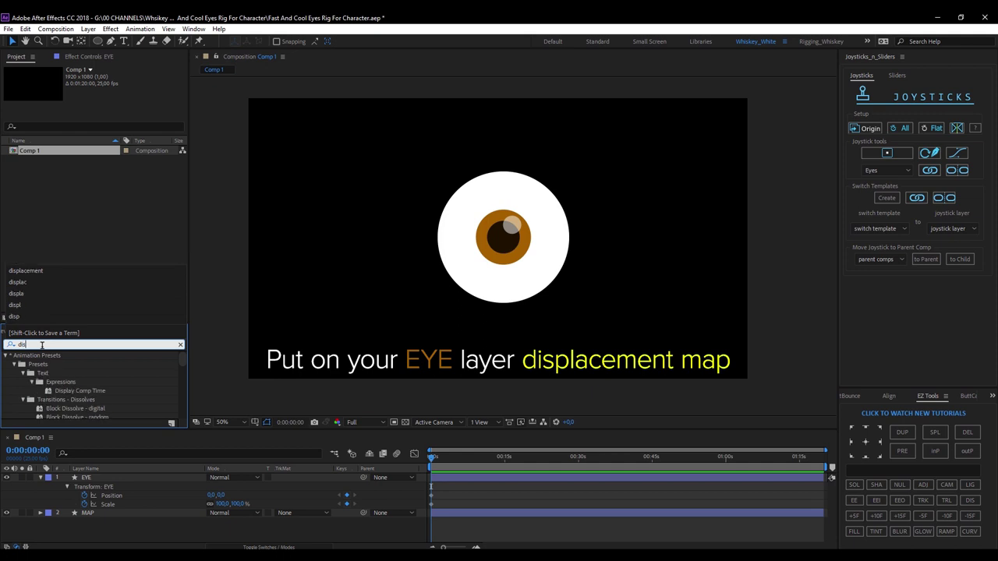
text(placeme)
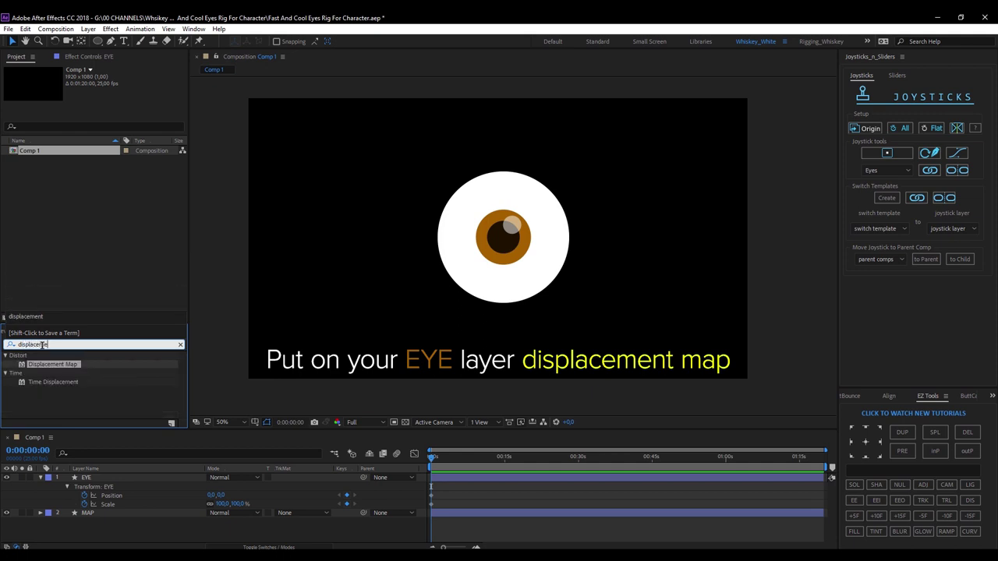
click(54, 404)
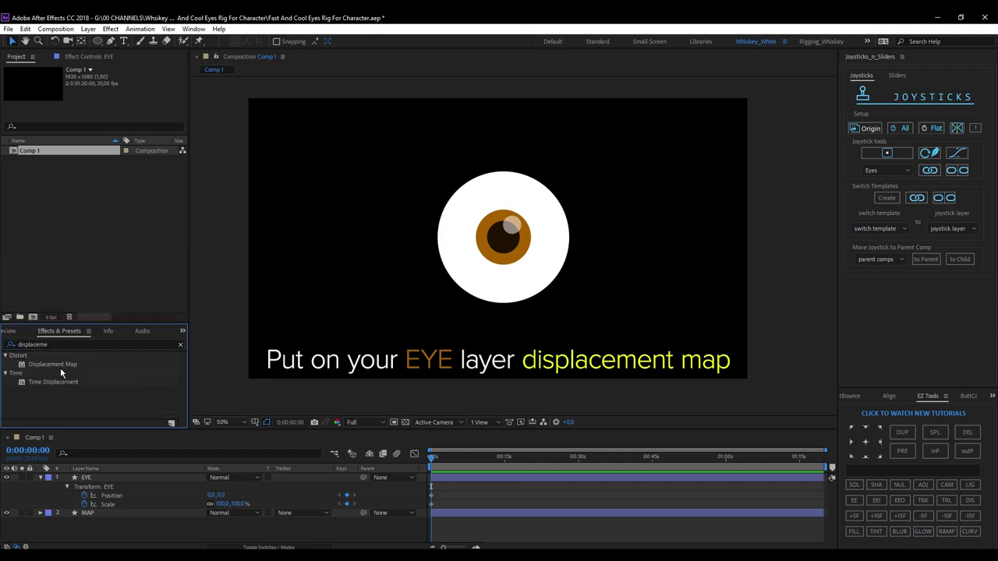
drag(61, 365, 100, 480)
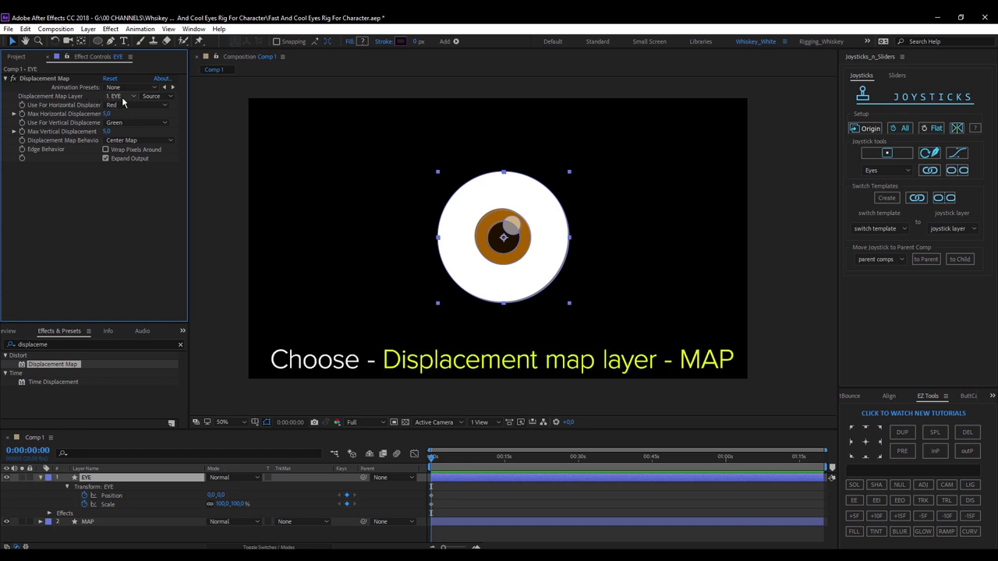
click(121, 97)
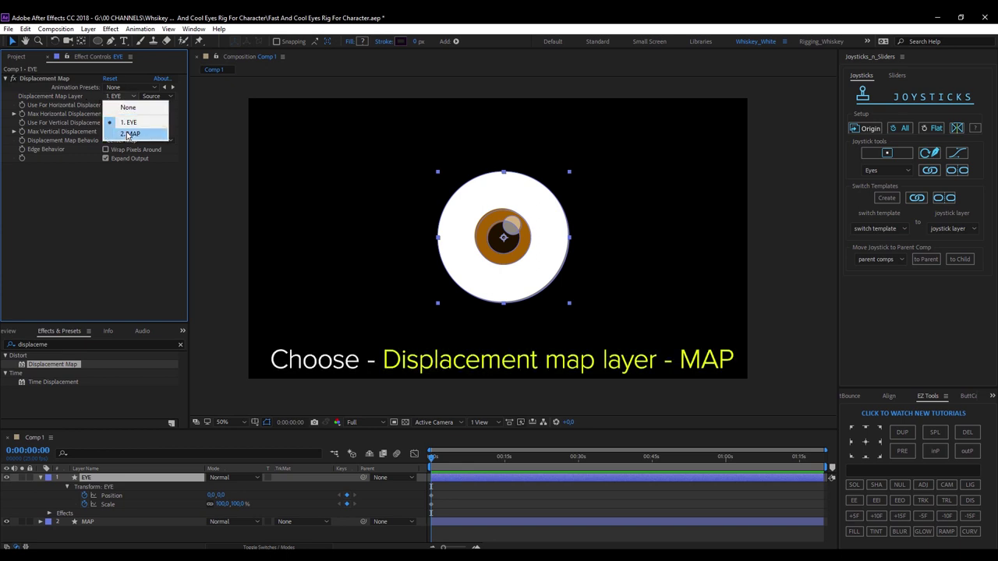
click(129, 134)
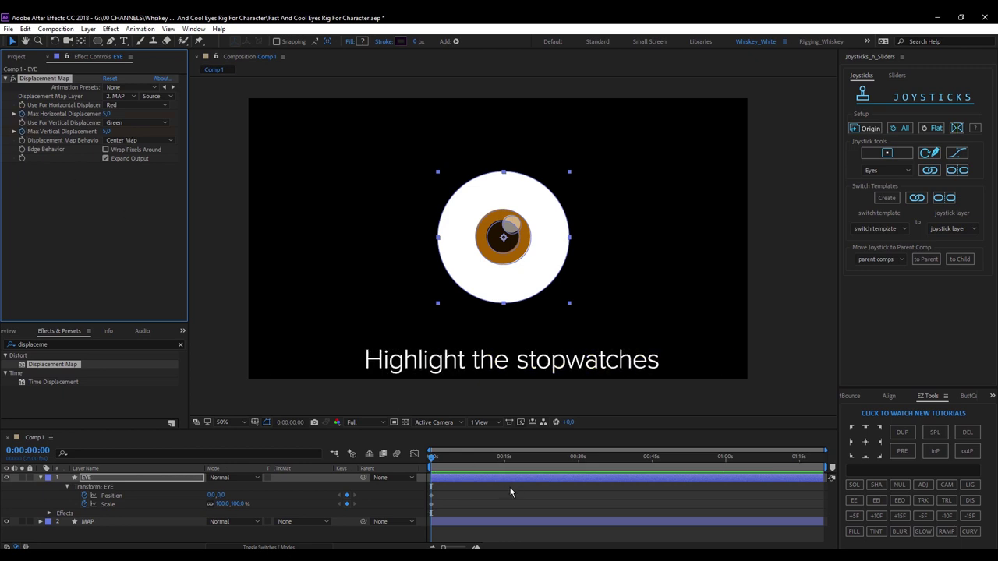
Select the starting Position, Scale and displacement keyframes and paste copies onto frames 1 through 4
key(u)
scroll(430, 506, up, 2)
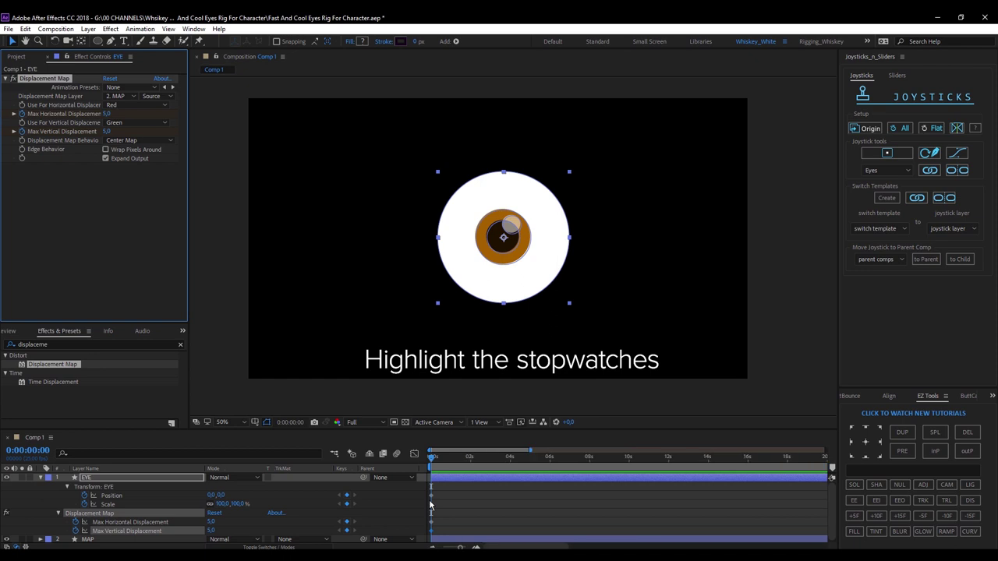
drag(448, 503, 429, 537)
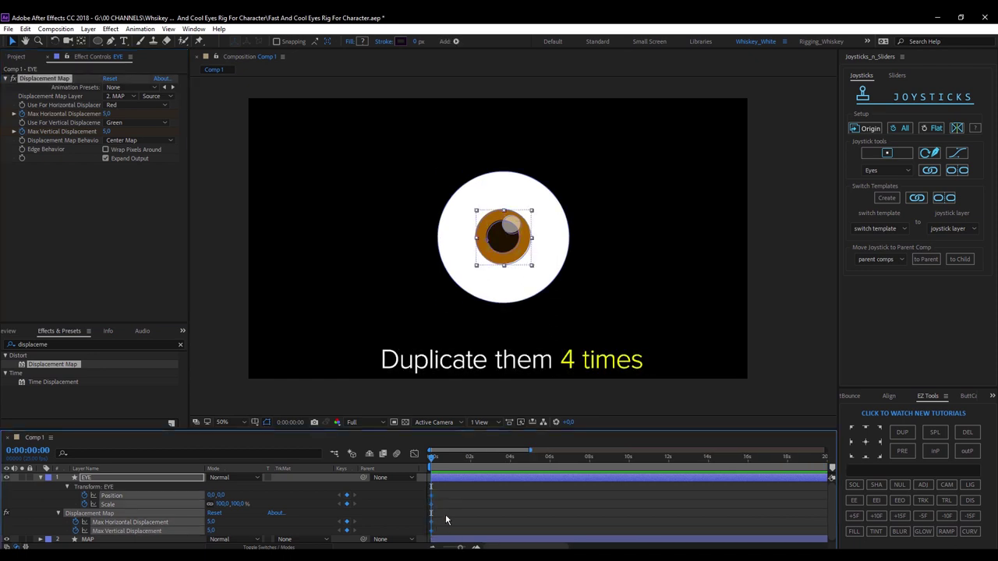
scroll(444, 504, up, 2)
scroll(441, 505, up, 2)
scroll(442, 503, up, 2)
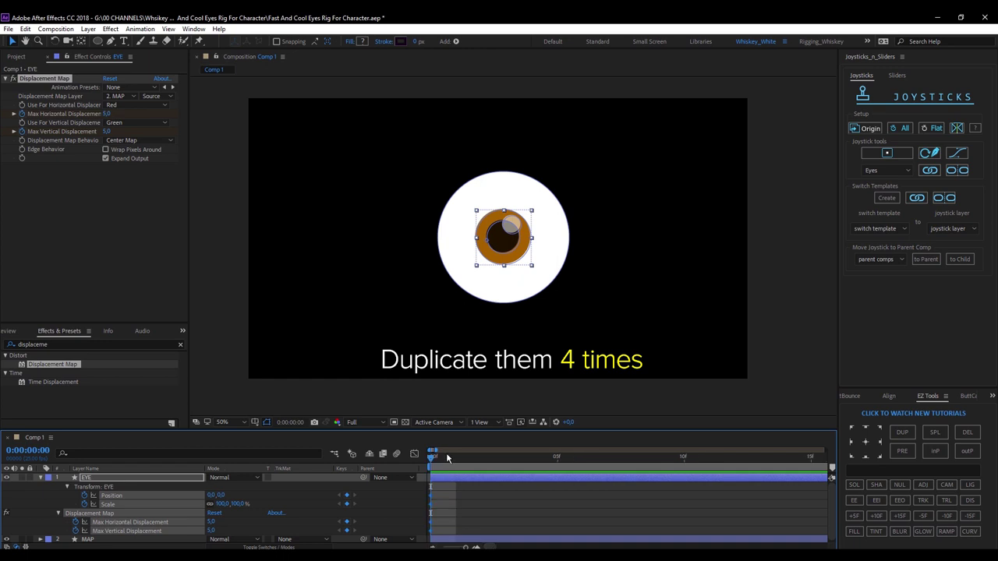
click(456, 459)
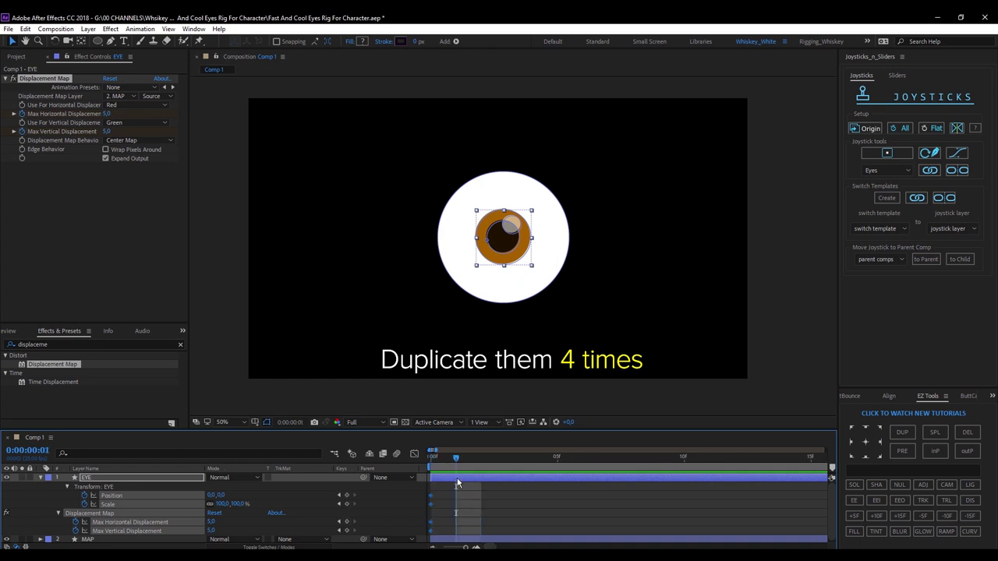
key(Page_Down)
key(ctrl+v)
key(Page_Down)
key(ctrl+v)
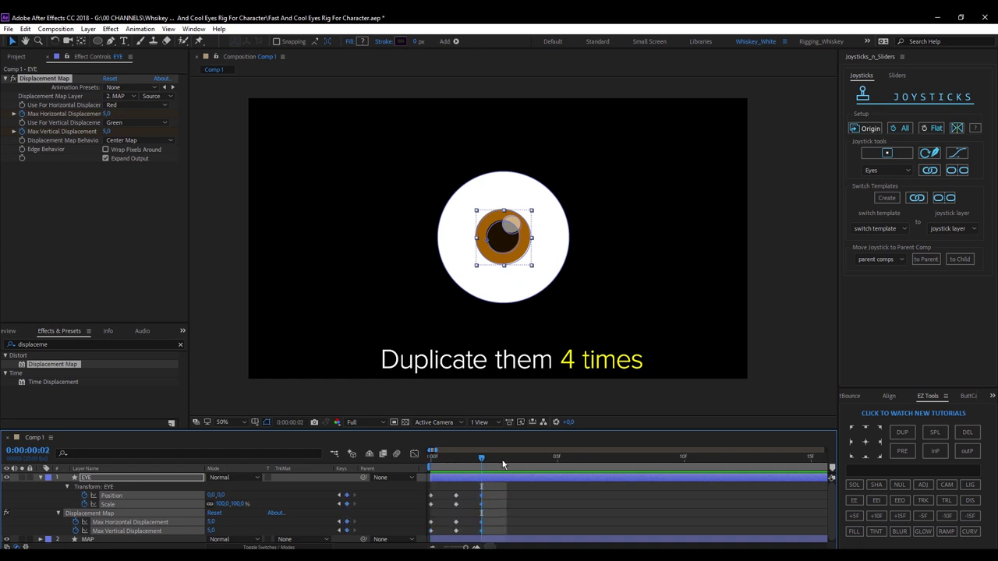
key(Page_Down)
key(ctrl+v)
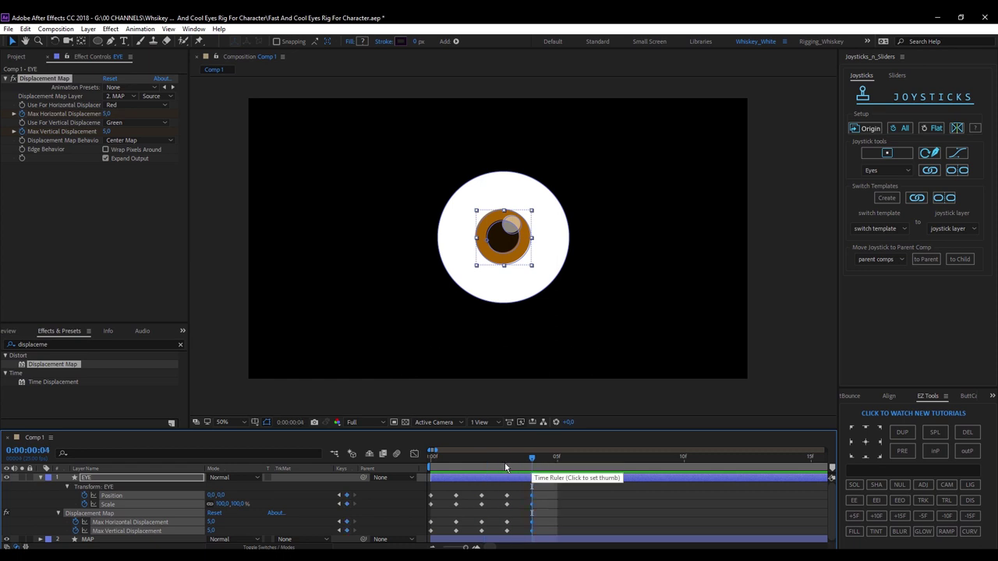
key(F2)
click(446, 458)
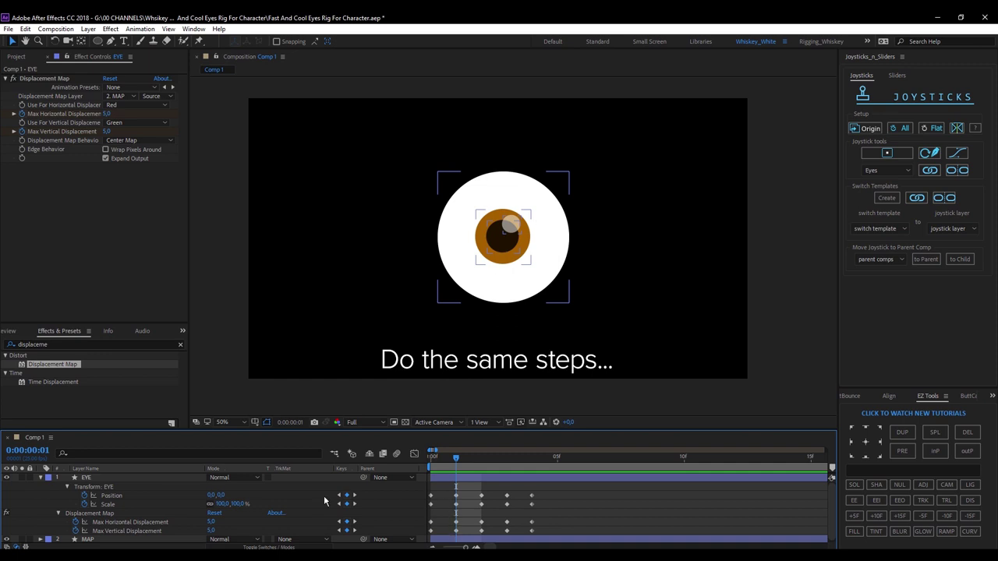
On frame 1, move the iris to the eye's right edge and stretch it taller and narrower
click(92, 489)
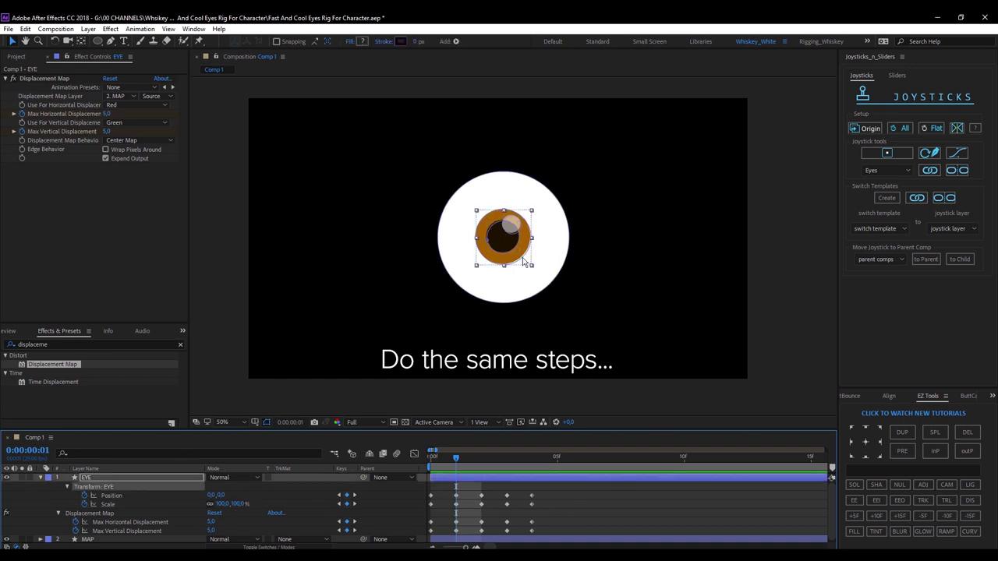
drag(516, 249, 543, 249)
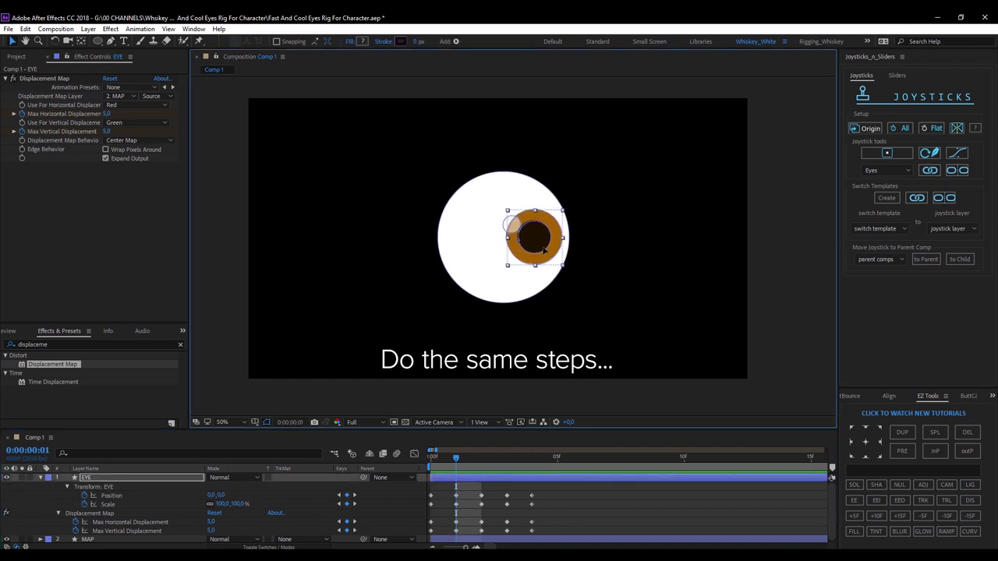
mouse_move(564, 210)
mouse_down()
mouse_move(555, 205)
mouse_move(556, 228)
mouse_up()
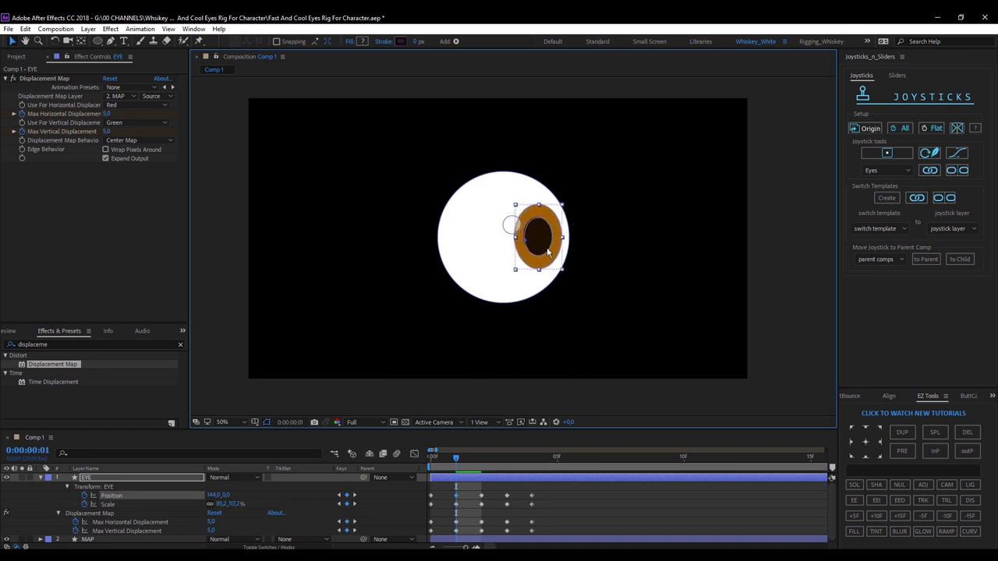
click(463, 497)
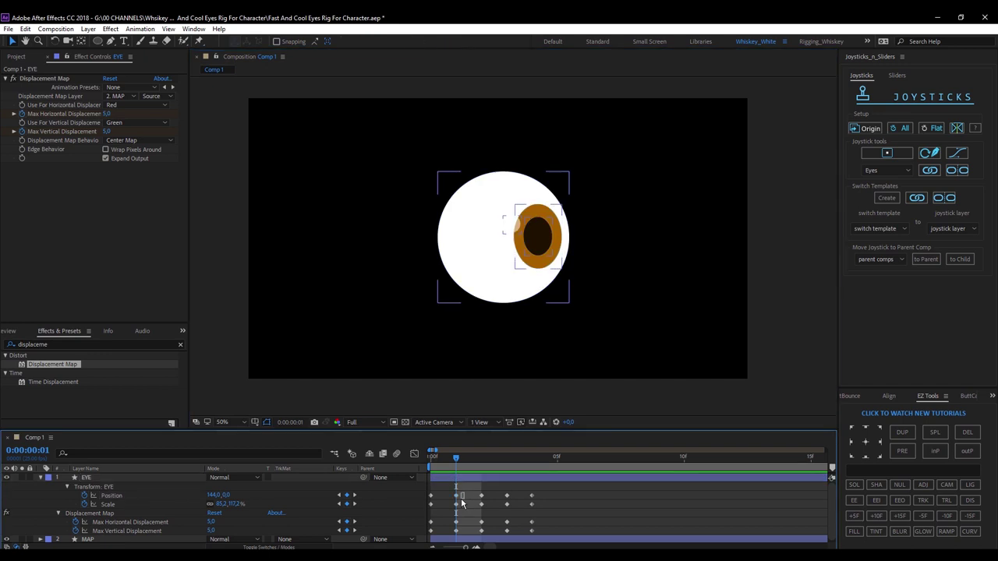
Move the iris to the left side on frame 2 and to the top on frame 3
click(482, 462)
drag(502, 254, 472, 254)
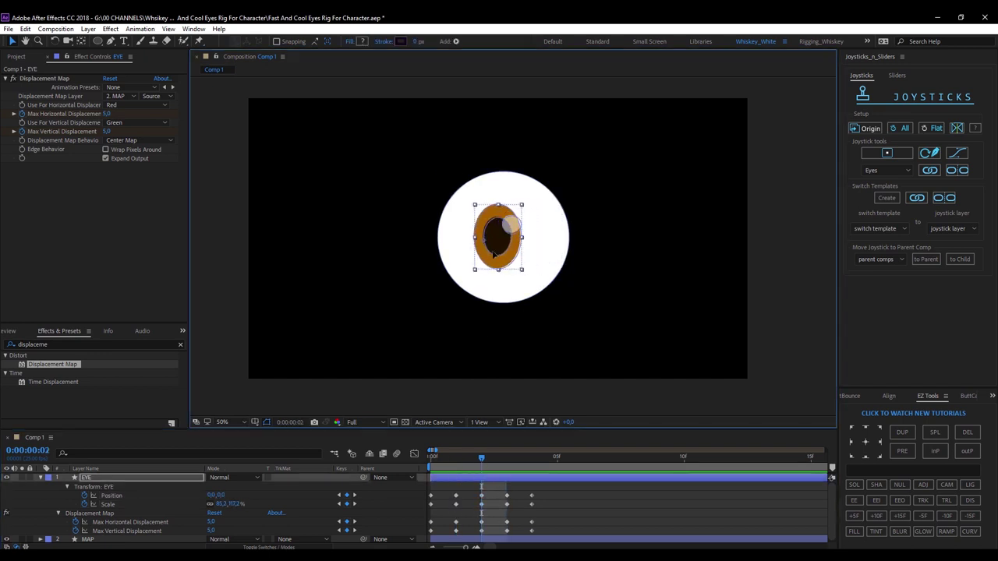
click(503, 458)
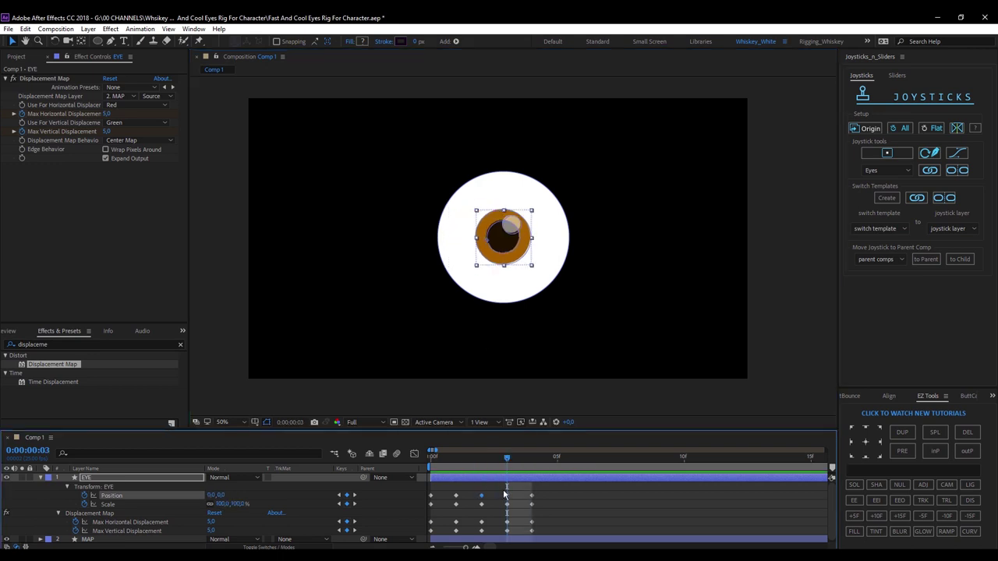
mouse_move(517, 255)
mouse_down()
mouse_move(517, 222)
mouse_move(530, 212)
mouse_up()
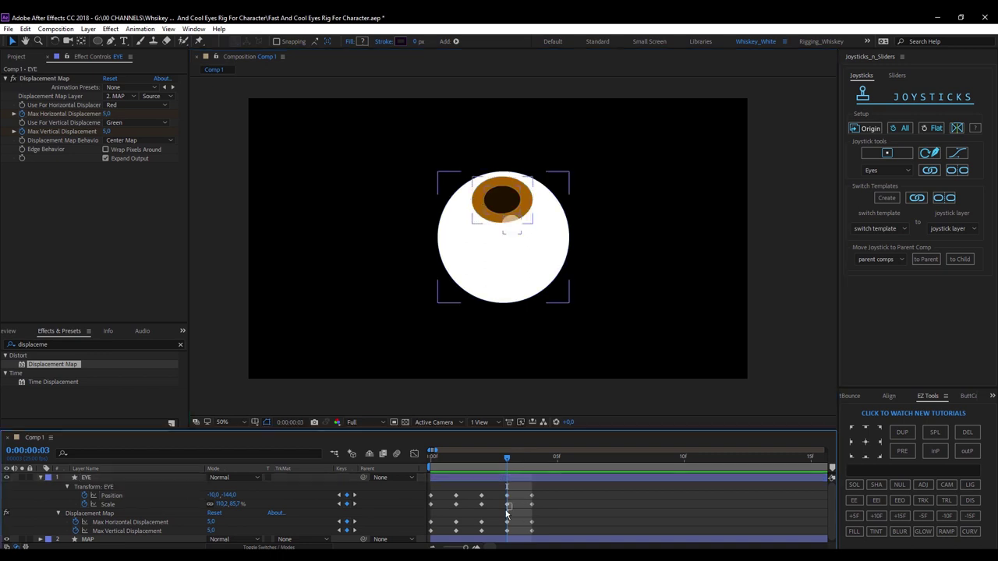
Pose the iris down on frame 4, then set frame 1's Max Horizontal Displacement to −80
click(531, 461)
key(ctrl+v)
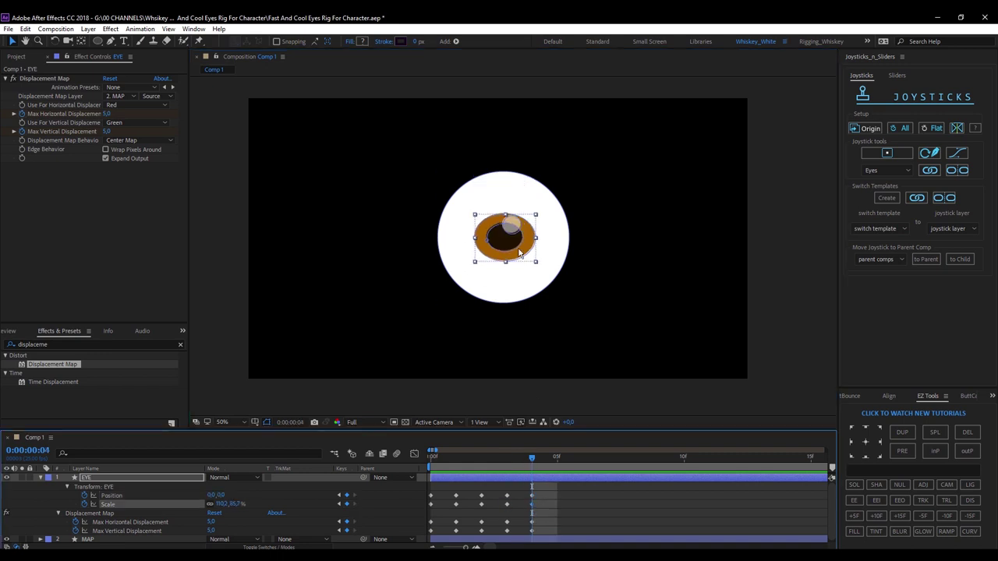
drag(518, 278, 518, 283)
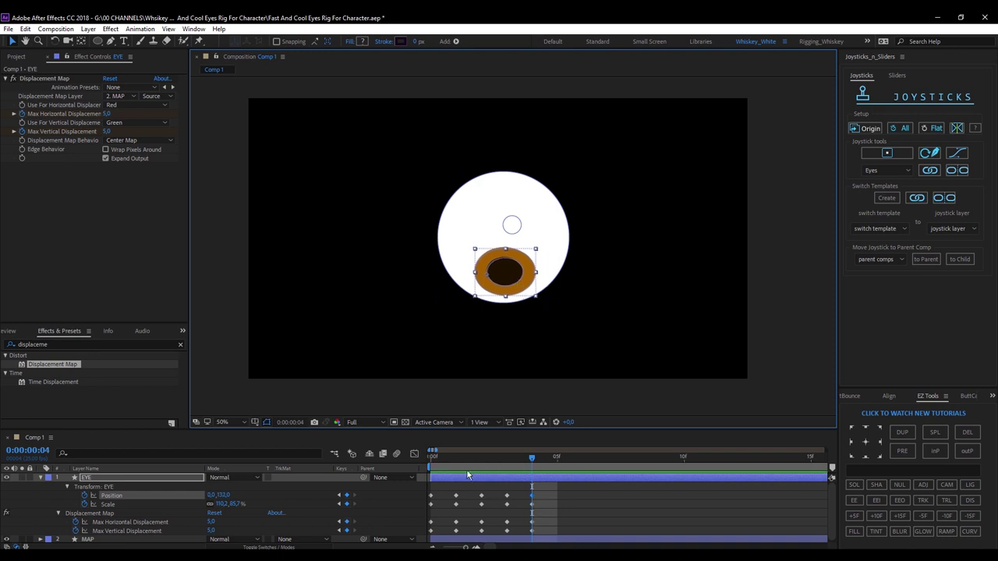
key(Home)
click(452, 505)
click(451, 455)
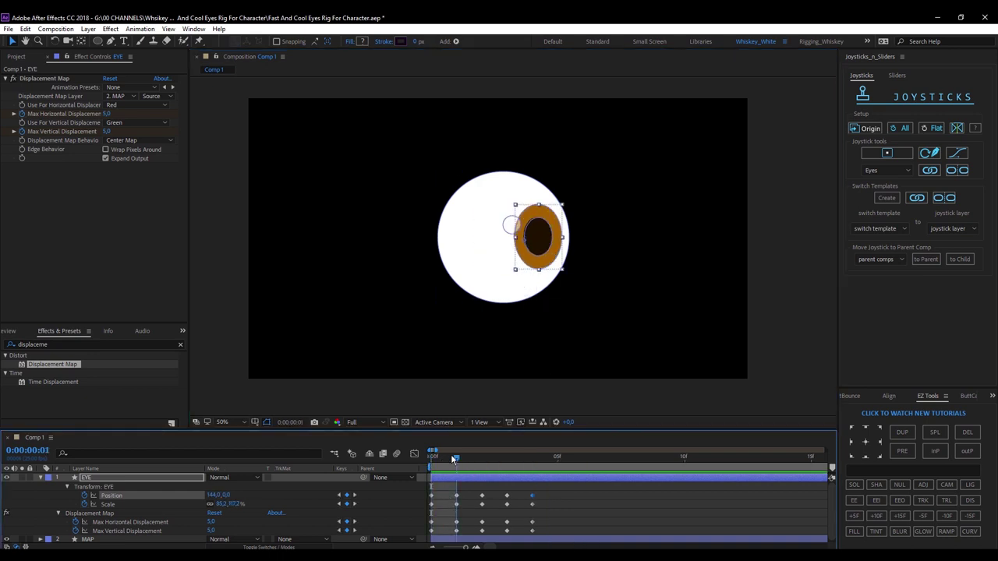
drag(212, 523, 156, 523)
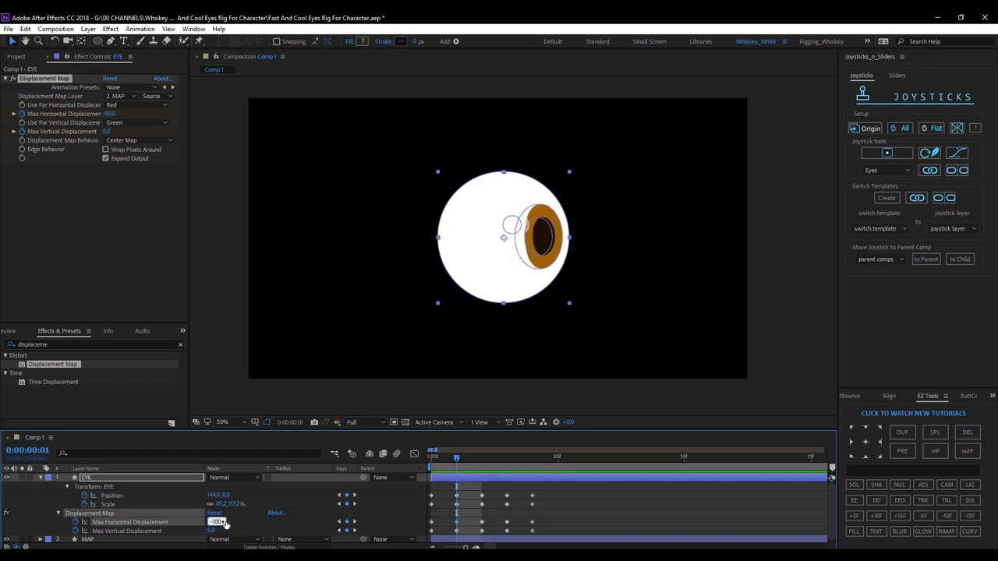
Key Max Horizontal Displacement at -100 on frame 1 and 100 on frame 2
click(420, 473)
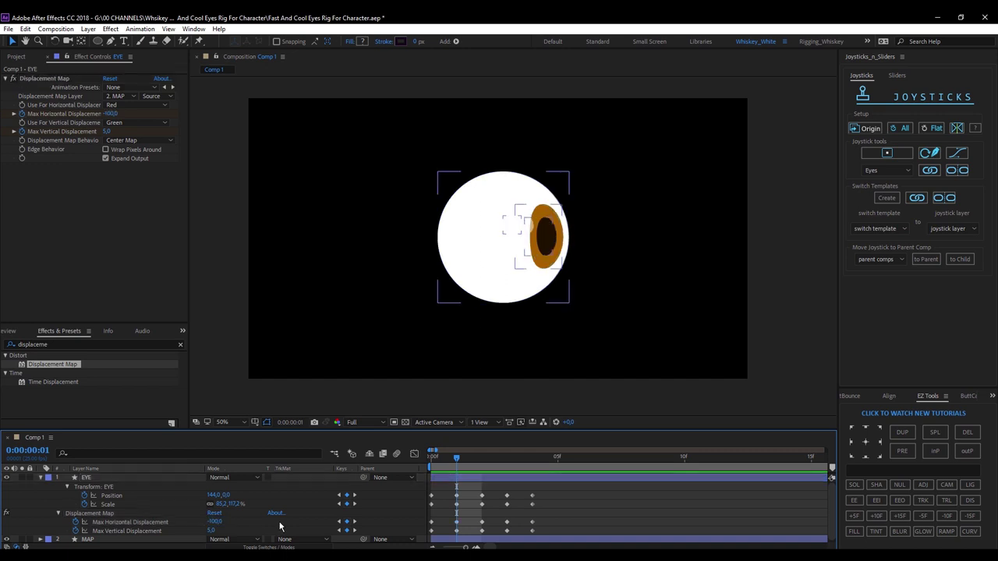
click(470, 461)
click(209, 527)
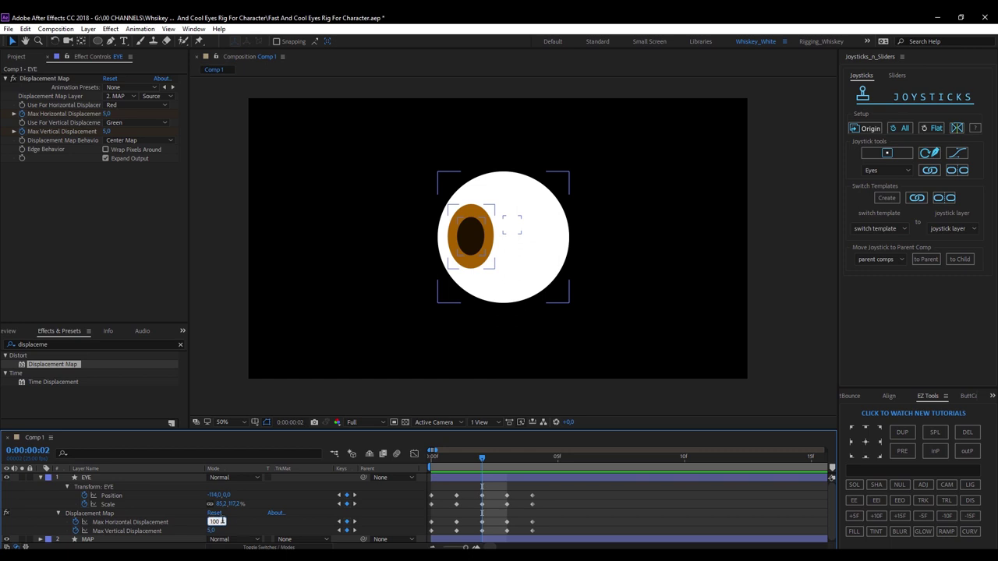
key(Return)
Key Max Vertical Displacement at 100 on frame 3 and -100 on frame 4, then scrub back to preview
key(Page_Down)
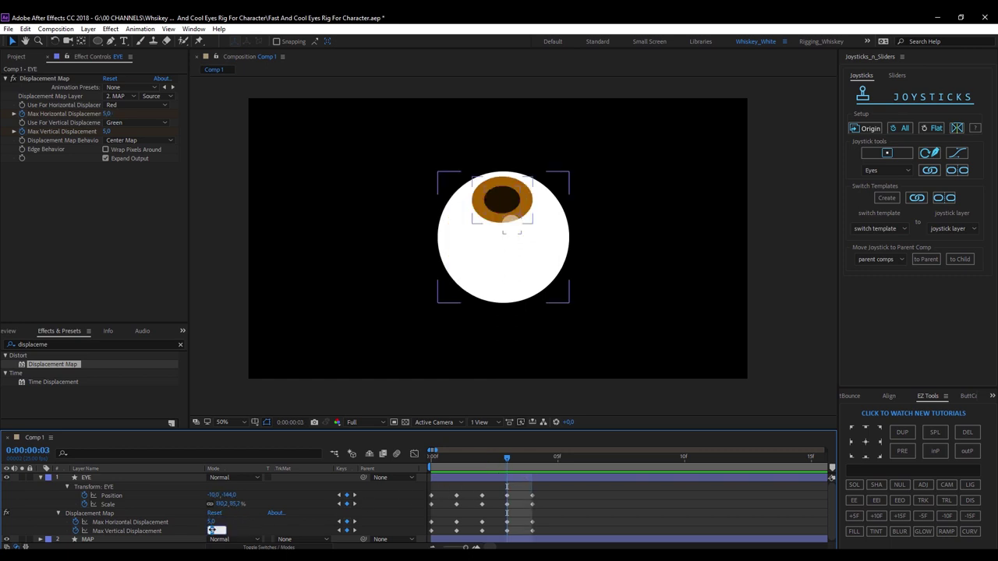
text(100)
key(Return)
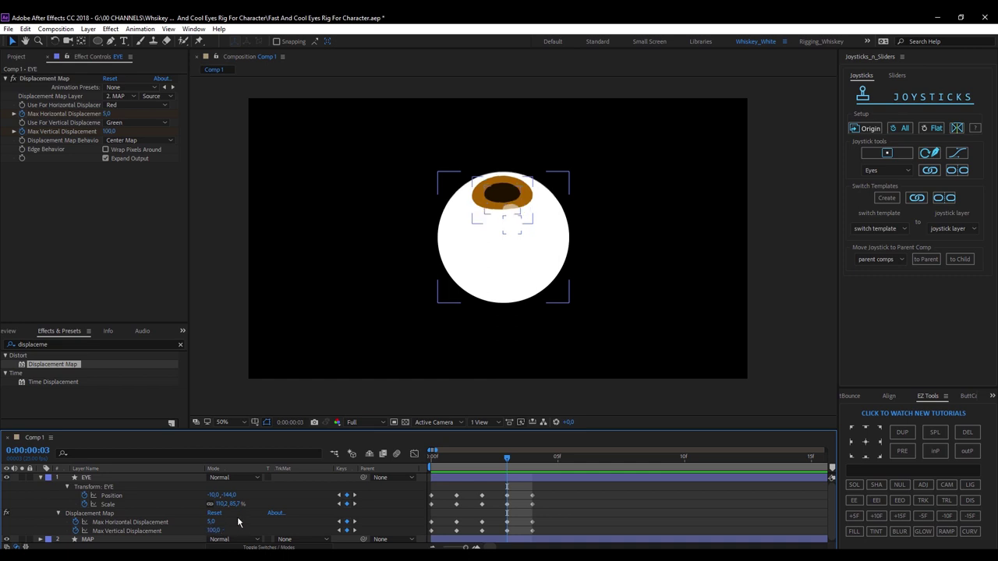
key(Page_Down)
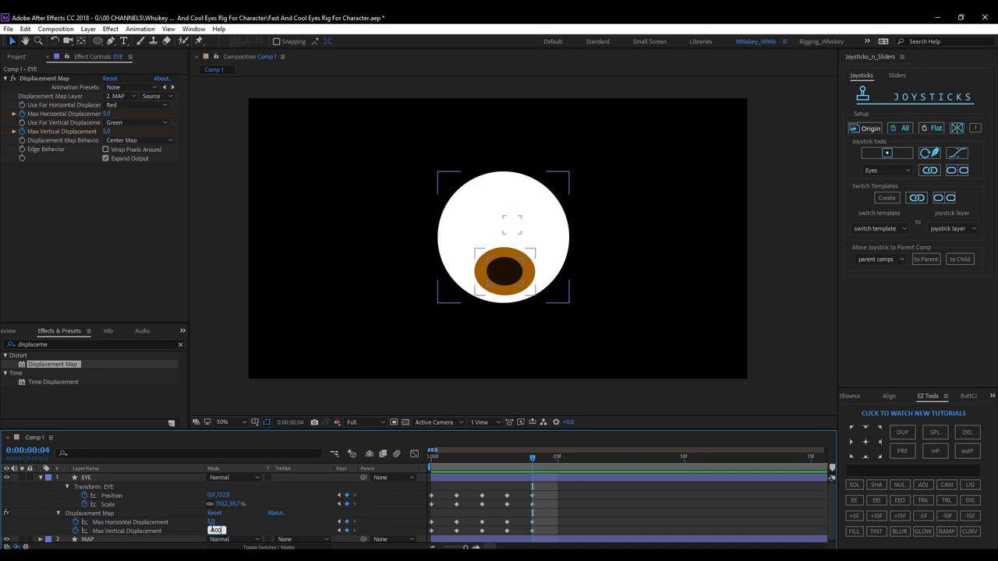
text(-100)
key(Return)
mouse_move(466, 461)
mouse_down()
mouse_move(435, 463)
mouse_move(531, 470)
mouse_move(433, 466)
mouse_up()
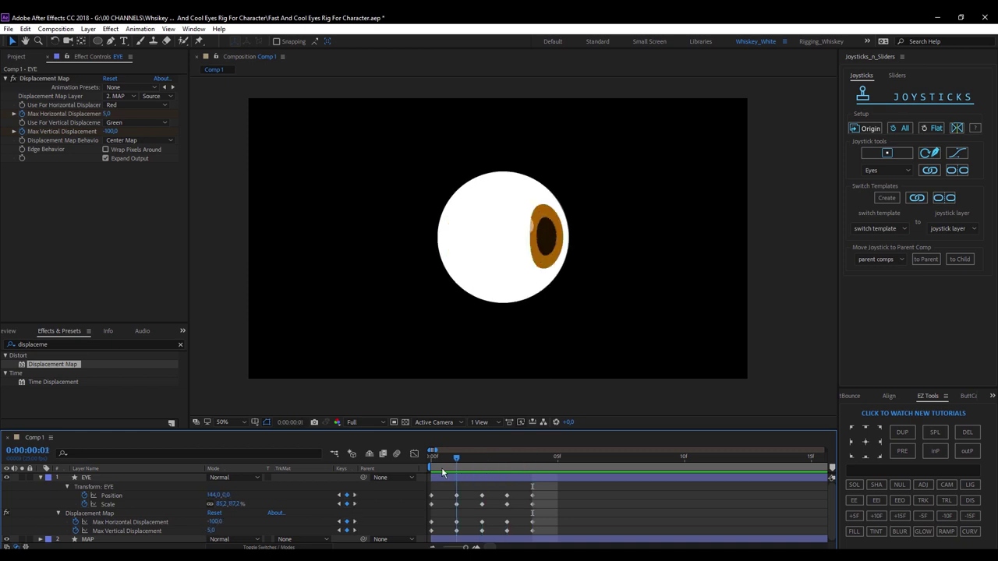
Create a new Joysticks 'n Sliders joystick named Eyes for the EYE layer
click(94, 479)
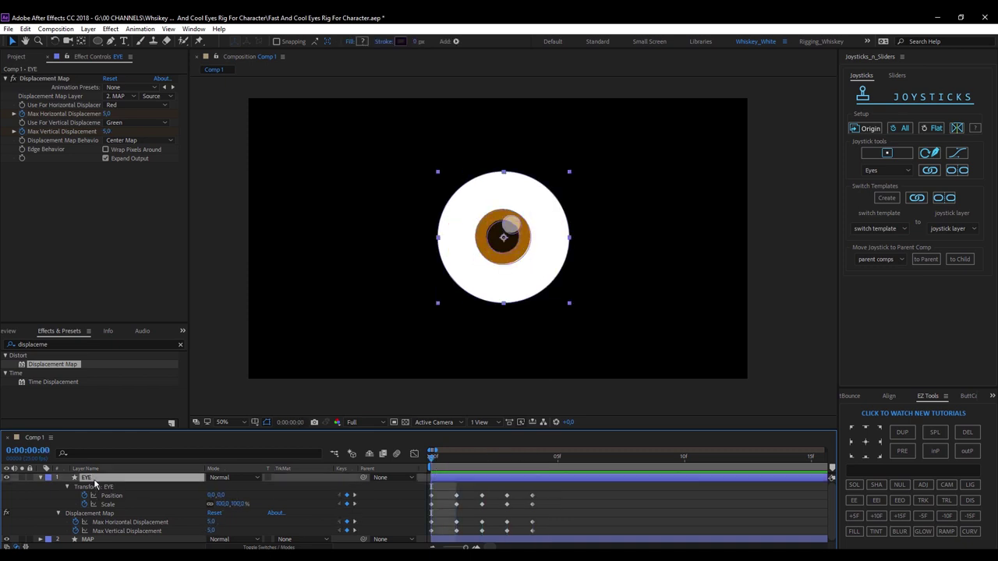
click(887, 153)
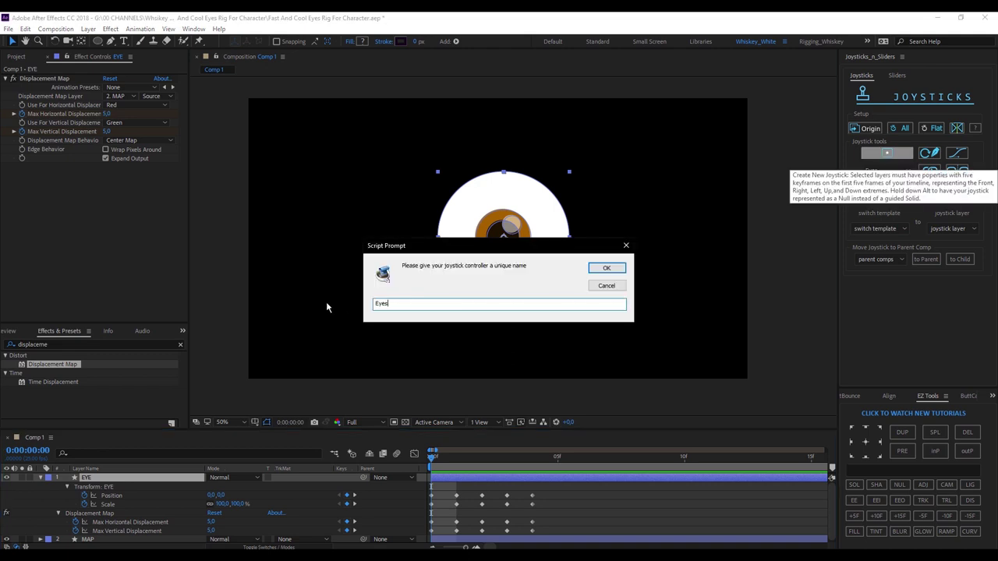
click(608, 269)
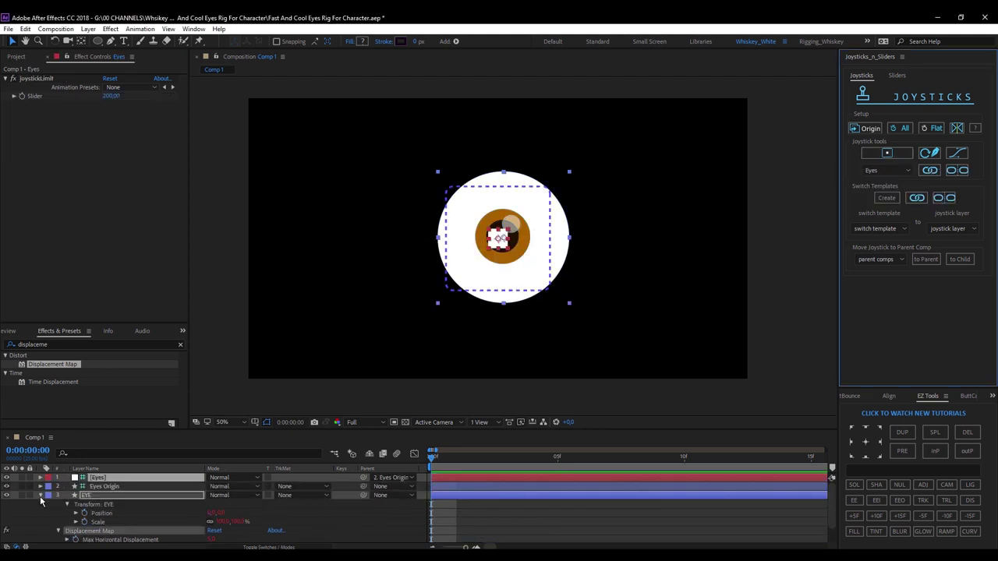
Move the Eyes Origin control box right of the eye and nudge the knob right
click(40, 496)
click(409, 263)
click(117, 488)
mouse_move(513, 282)
mouse_down()
mouse_move(667, 270)
mouse_move(691, 281)
mouse_up()
click(413, 527)
mouse_move(676, 239)
mouse_down()
mouse_move(726, 237)
mouse_move(661, 210)
mouse_move(678, 275)
mouse_move(677, 193)
mouse_move(641, 269)
mouse_move(675, 238)
mouse_up()
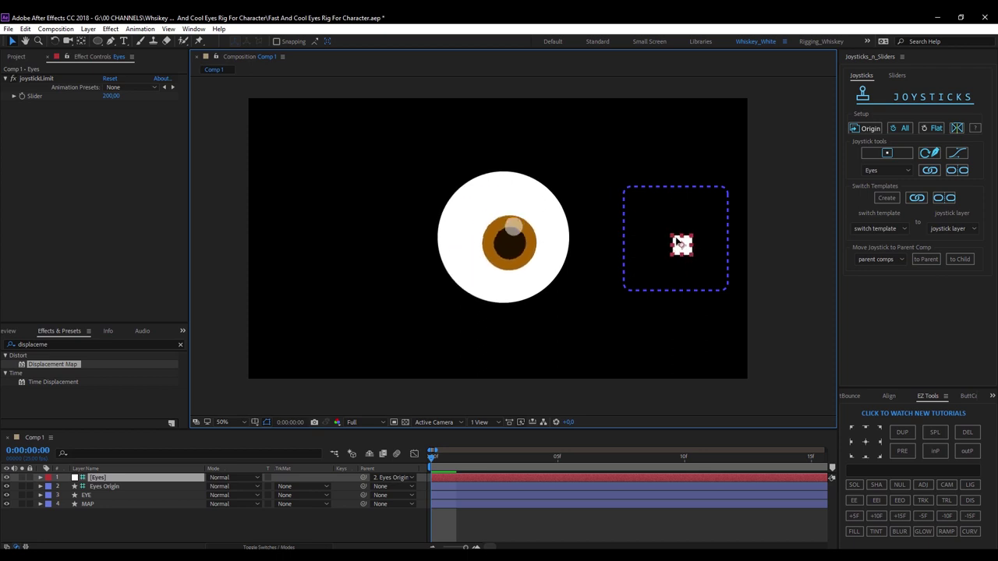
Duplicate EYE and MAP, place MAP 2 below EYE 2 and parent it to EYE 2
click(86, 495)
shift+click(91, 504)
key(ctrl+d)
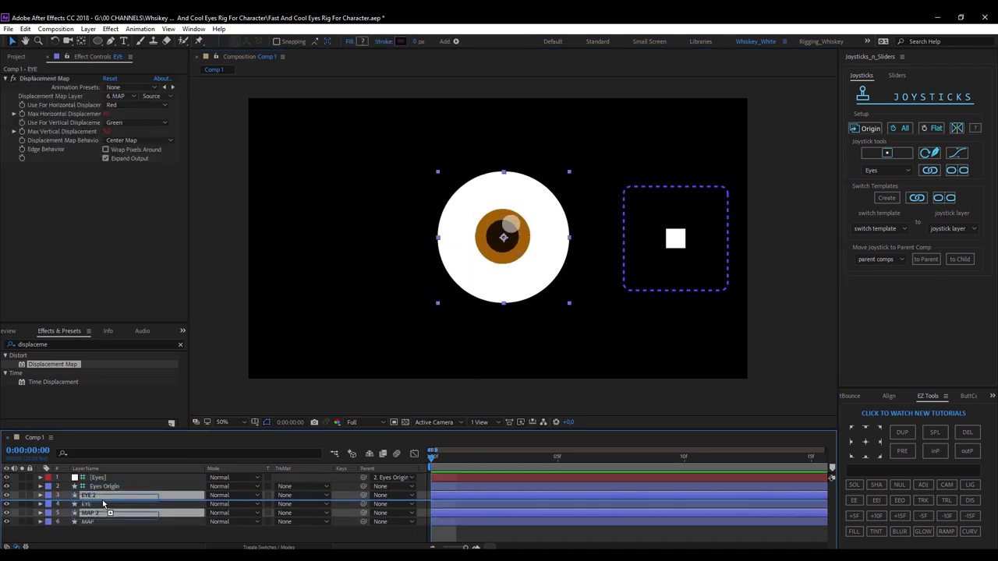
click(89, 513)
drag(109, 516, 112, 508)
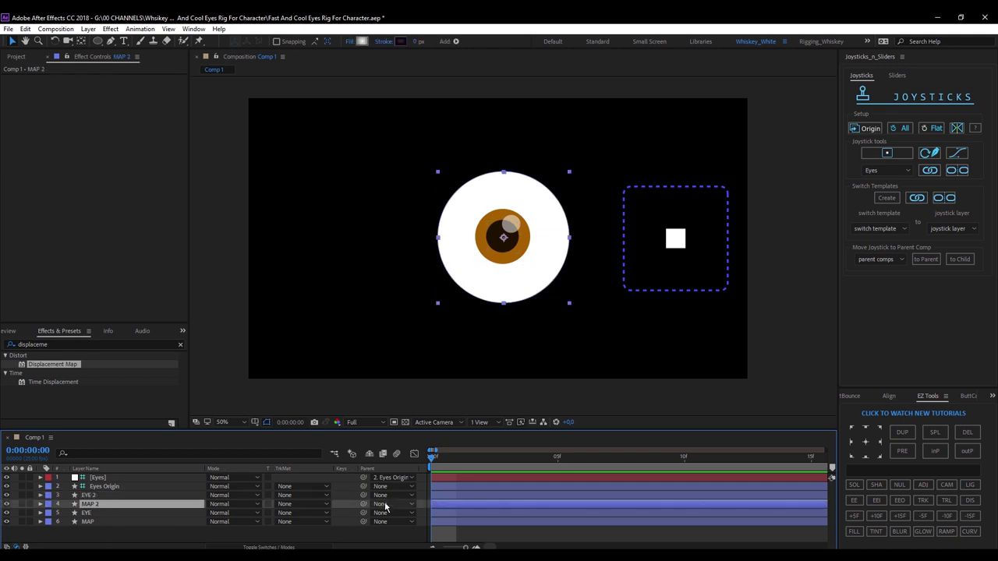
drag(363, 505, 147, 497)
Set EYE 2's Displacement Map Layer to MAP 2 and move EYE 2 left of the original
click(93, 496)
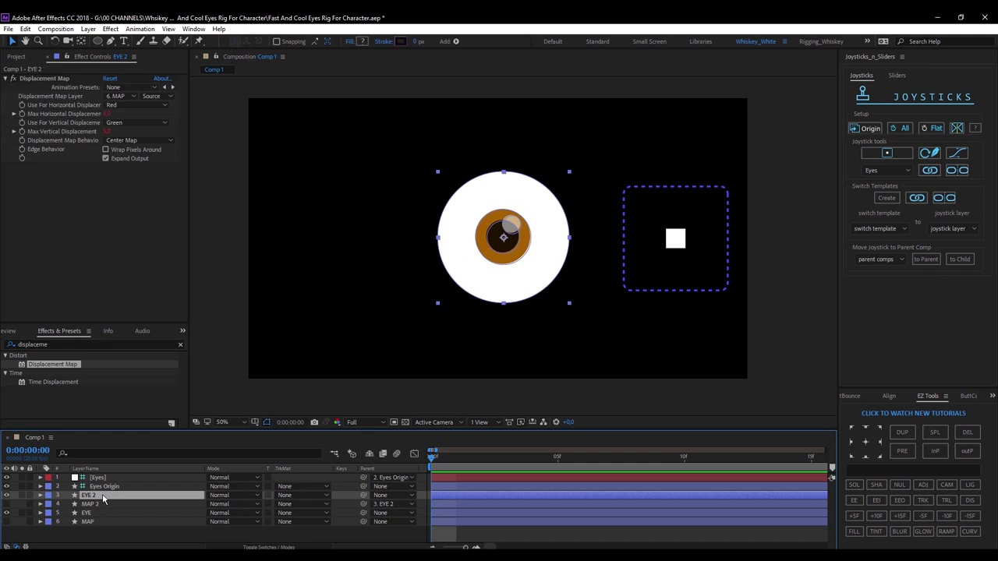
click(118, 96)
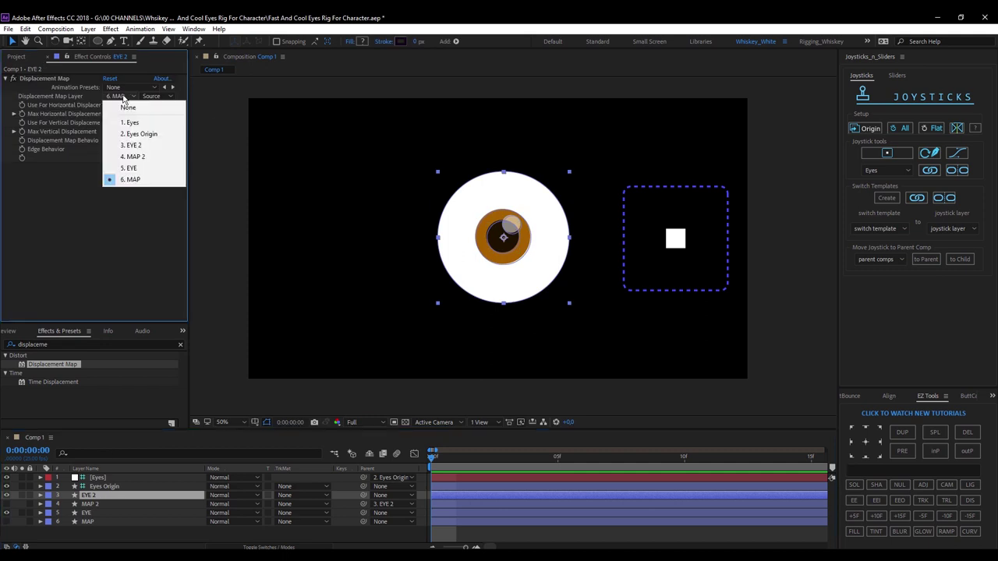
click(141, 158)
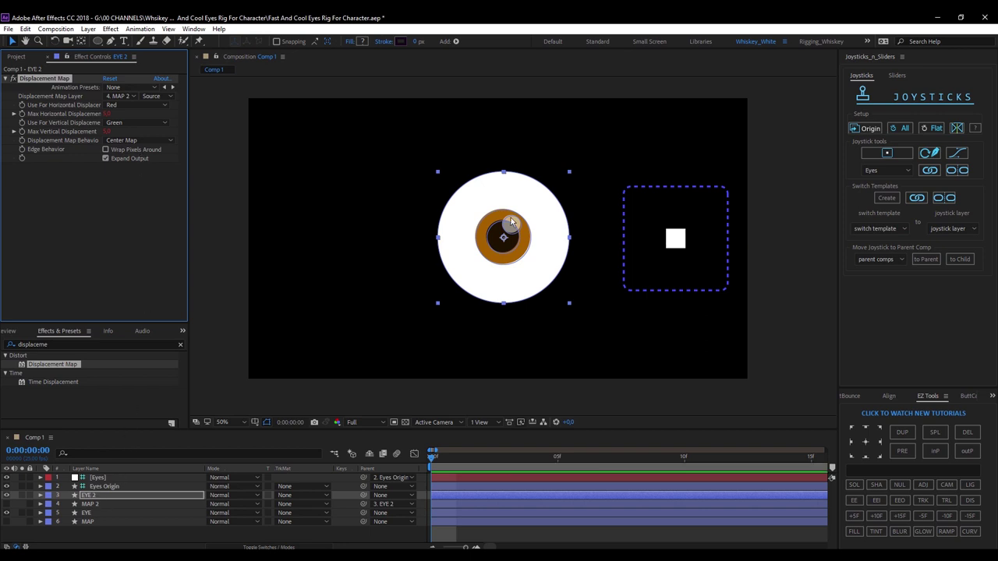
click(549, 208)
drag(551, 212, 395, 204)
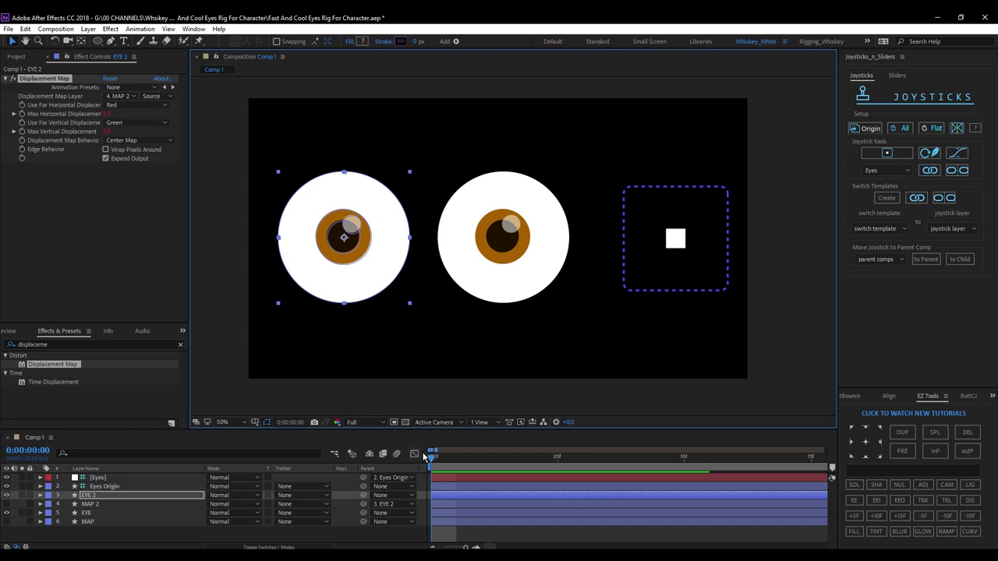
Deselect all and swing the Eyes joystick knob right, then left, to test both eyes
click(593, 203)
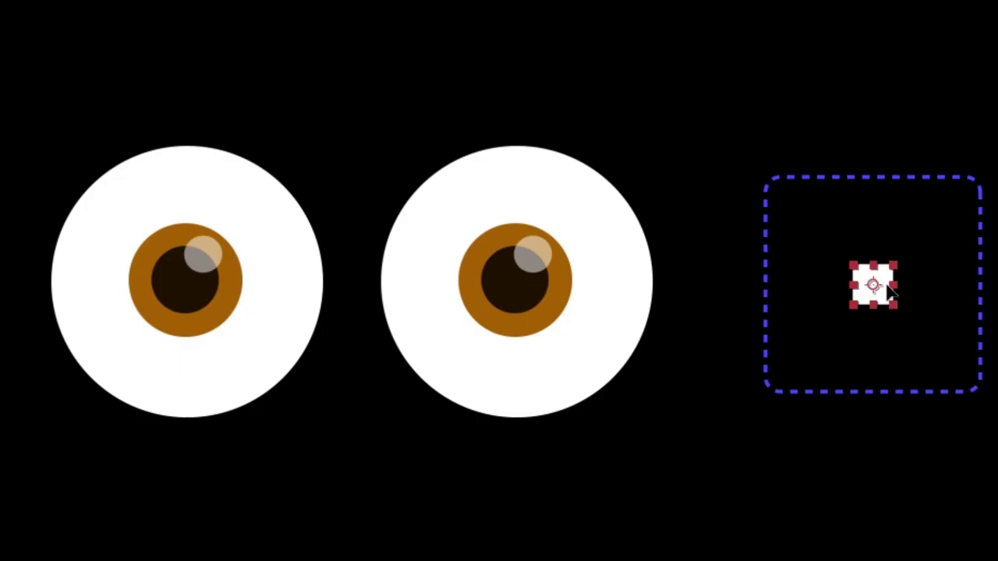
drag(675, 237, 717, 240)
mouse_move(958, 287)
mouse_down()
mouse_move(742, 285)
mouse_move(882, 248)
mouse_move(876, 305)
mouse_move(815, 288)
mouse_move(893, 296)
mouse_move(873, 241)
mouse_move(819, 325)
mouse_move(887, 274)
mouse_move(824, 312)
mouse_move(918, 288)
mouse_move(865, 323)
mouse_move(876, 274)
mouse_move(881, 291)
mouse_up()
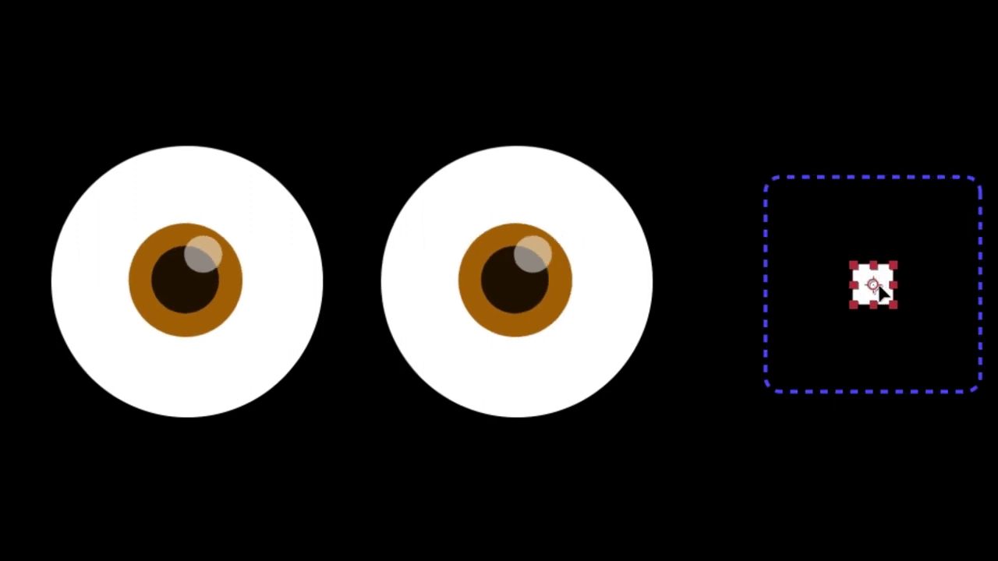